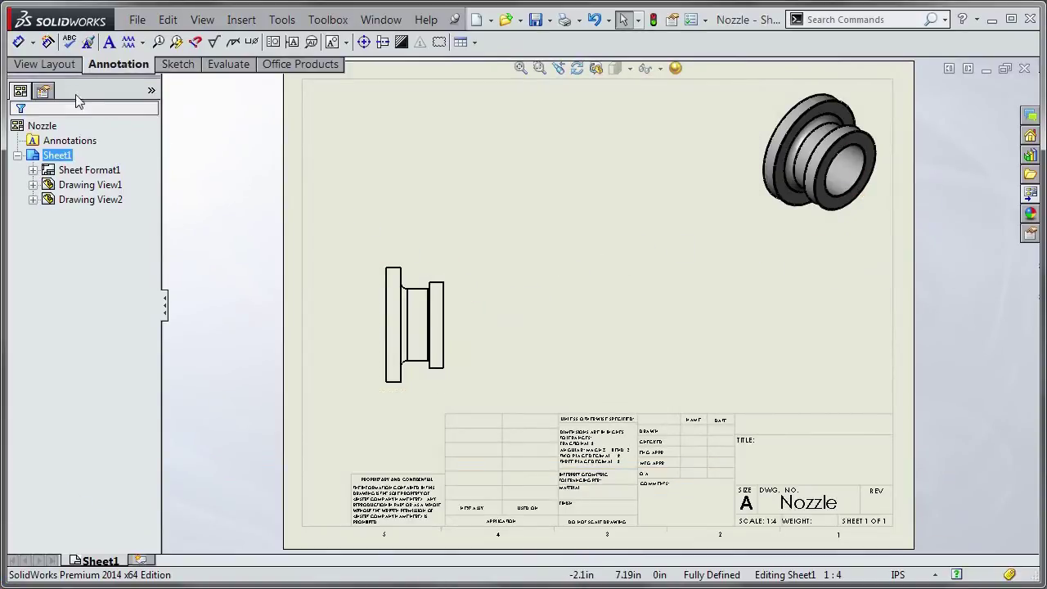
Show the View Layout tools in the CommandManager on the Nozzle sheet
{"action": "left_click", "coordinate": [60, 68]}
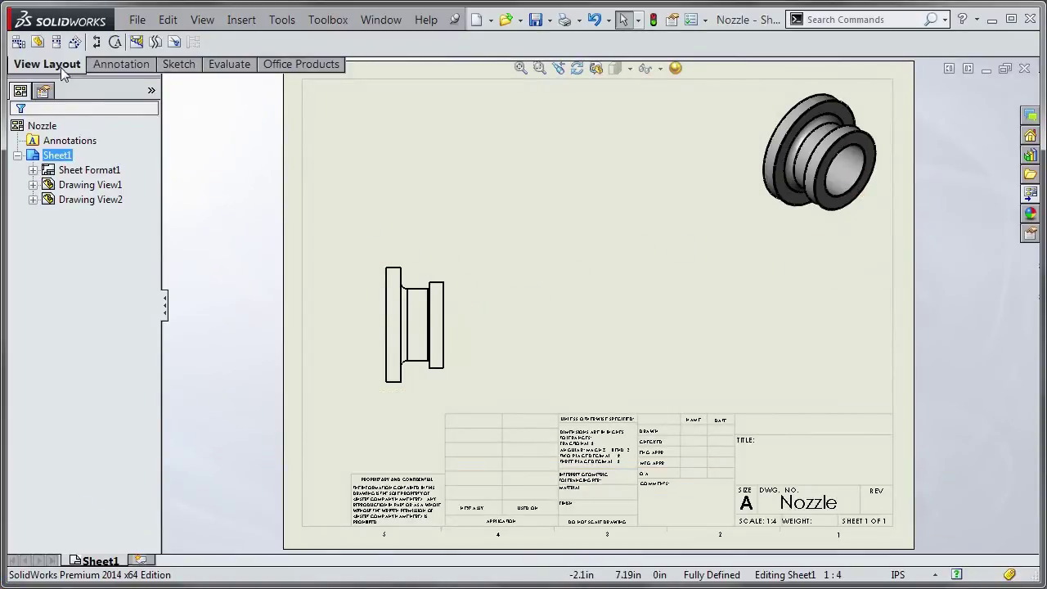
Circle the front view's right flange and place Detail E at 1:2 right of the front view
{"action": "left_click", "coordinate": [115, 42]}
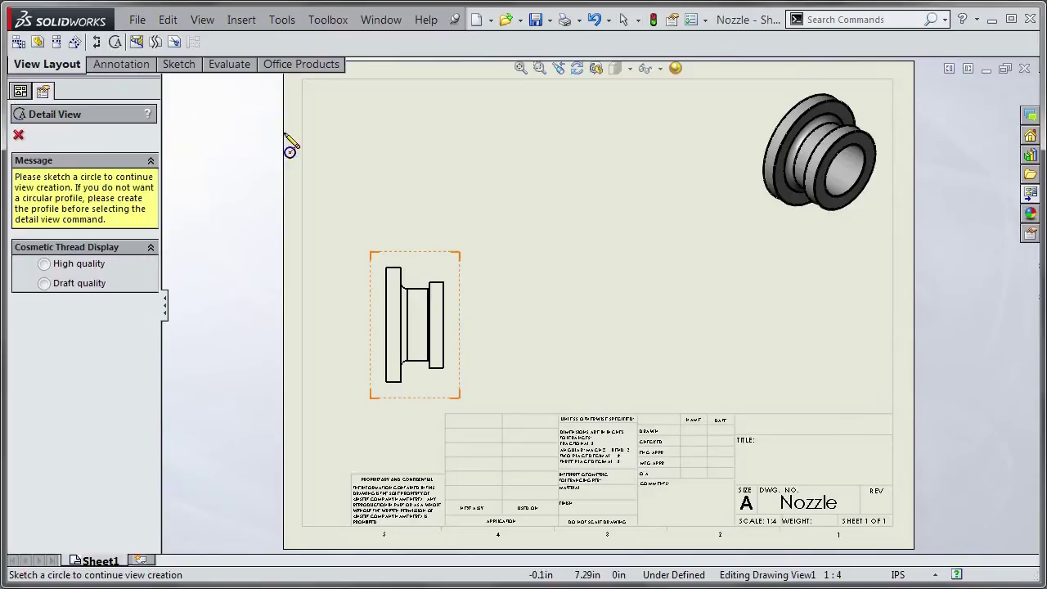
{"action": "left_click", "coordinate": [435, 294]}
{"action": "left_click", "coordinate": [467, 294]}
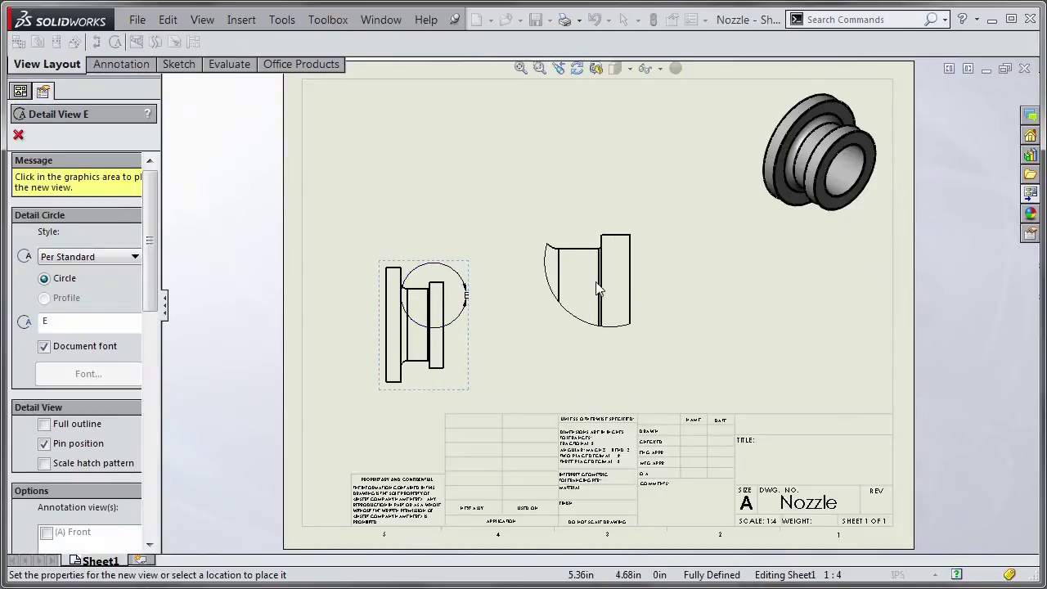
{"action": "left_click", "coordinate": [644, 318]}
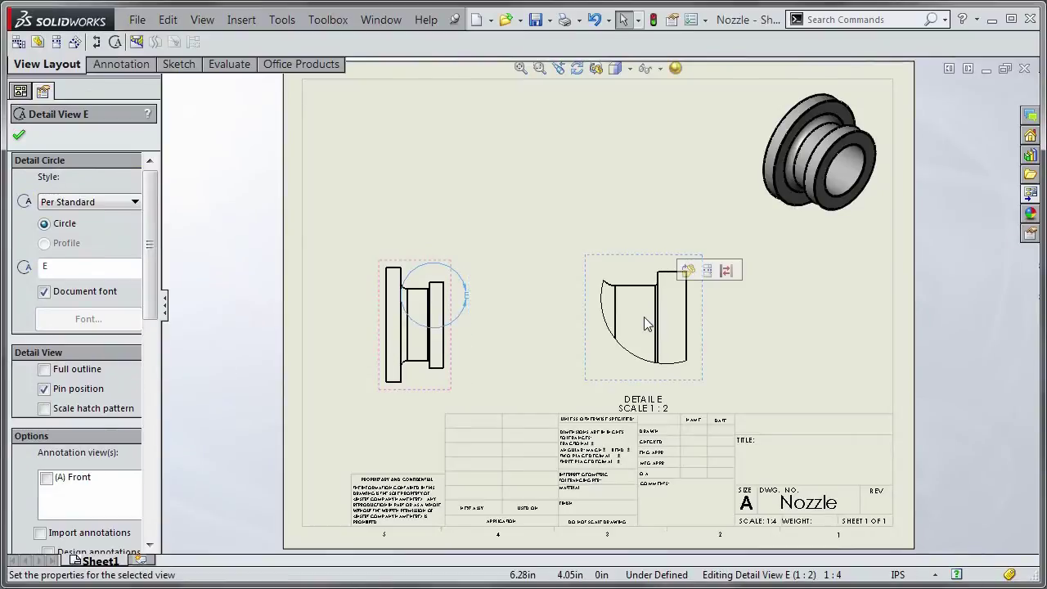
{"action": "left_click_drag", "start_coordinate": [647, 396], "coordinate": [647, 375]}
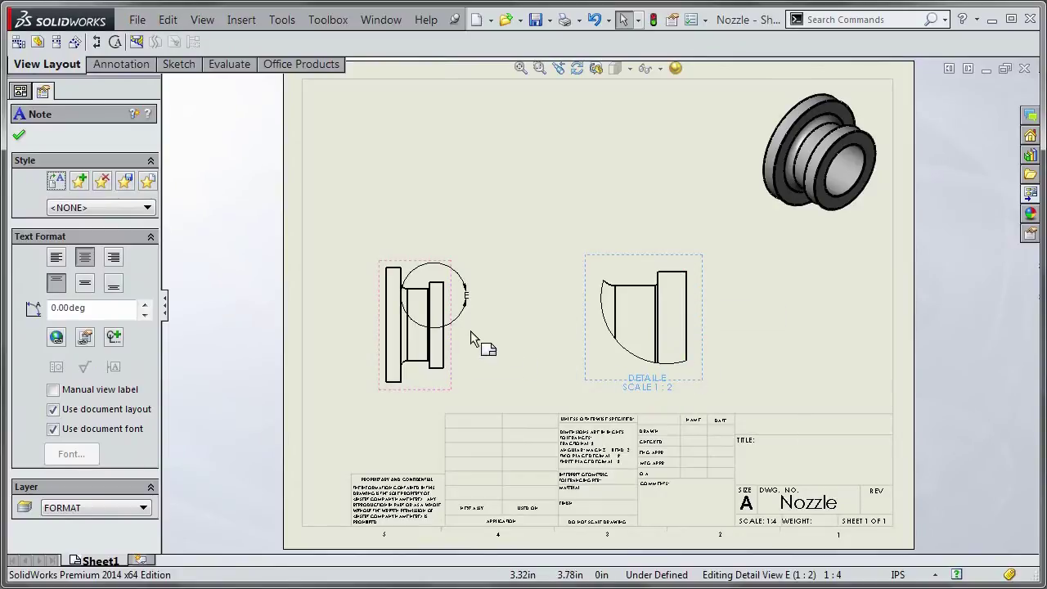
Enlarge Detail E's circle over the whole front view and add a Ø6.000 dimension at its right
{"action": "left_click_drag", "start_coordinate": [456, 325], "coordinate": [470, 360]}
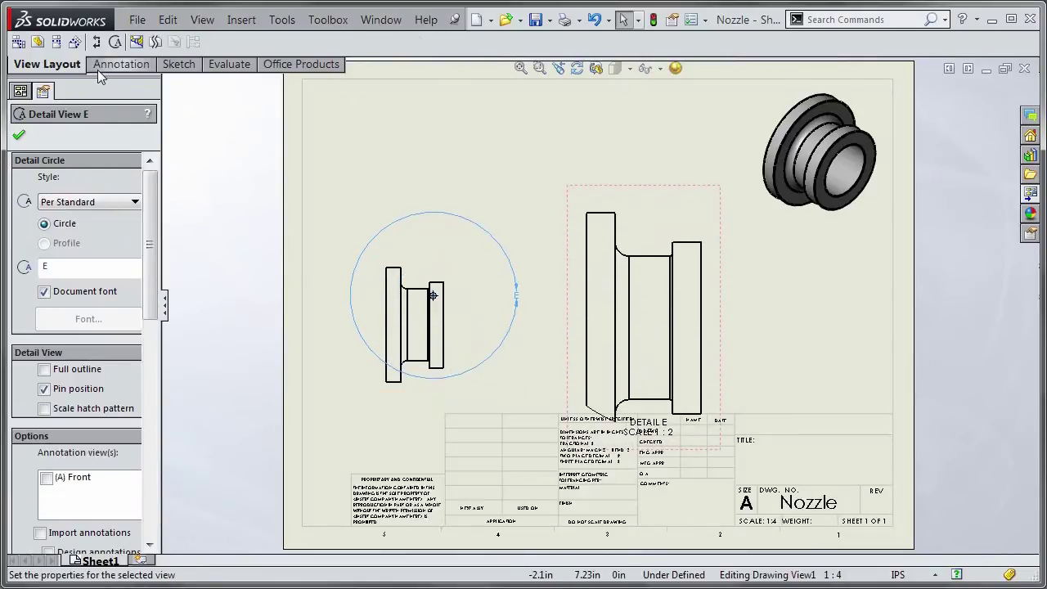
{"action": "left_click", "coordinate": [119, 63]}
{"action": "key", "text": "Escape"}
{"action": "left_click", "coordinate": [18, 42]}
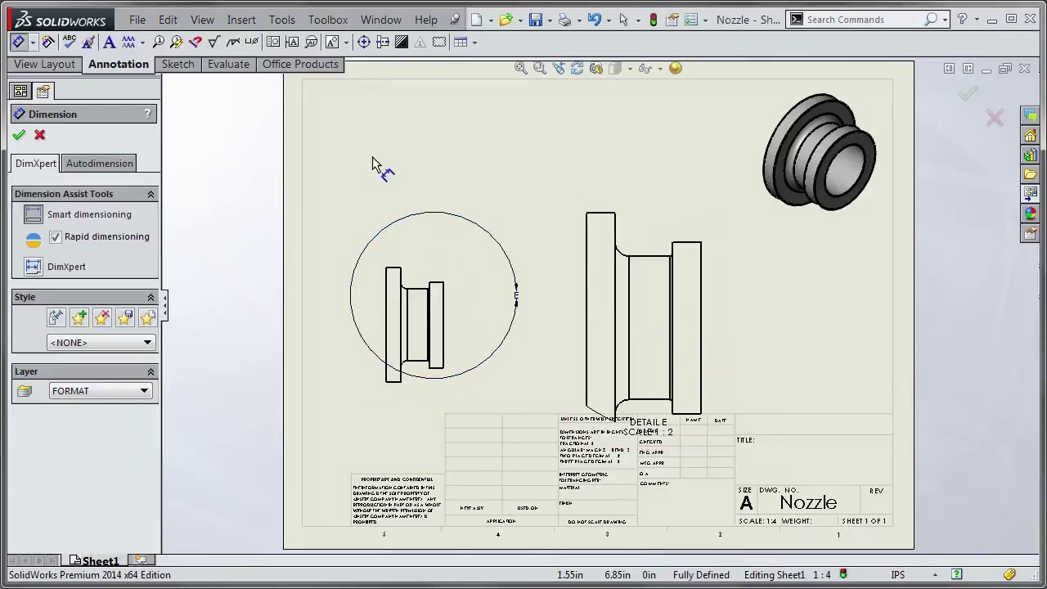
{"action": "left_click", "coordinate": [690, 243]}
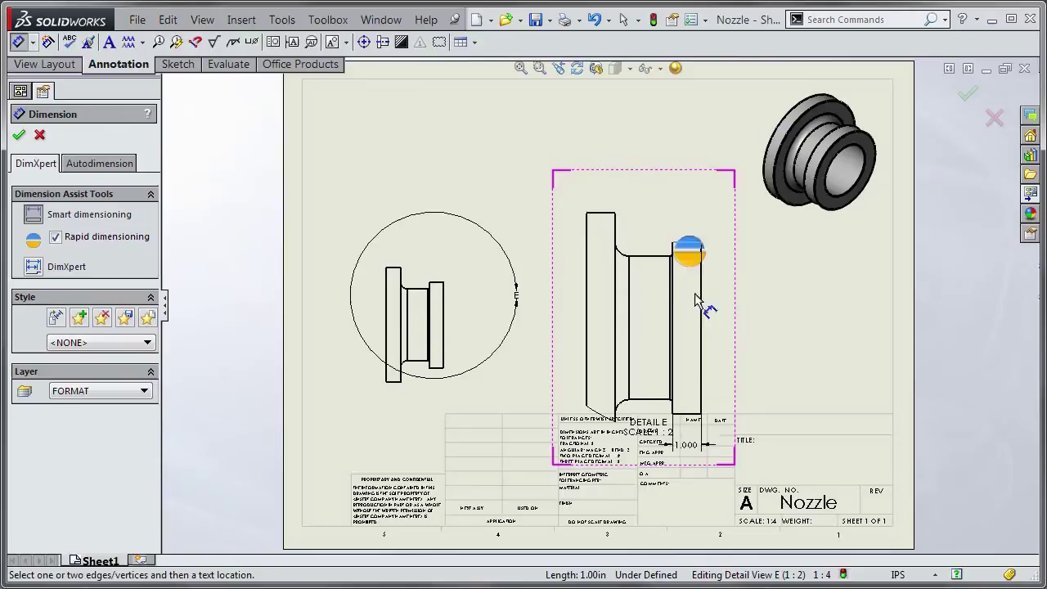
{"action": "left_click", "coordinate": [686, 414]}
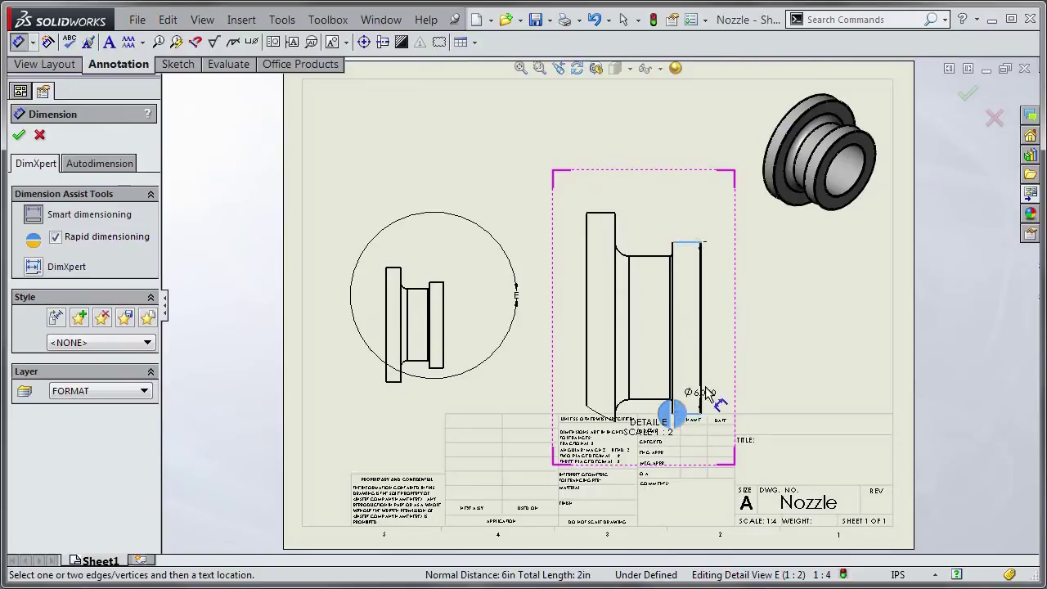
{"action": "left_click", "coordinate": [740, 330]}
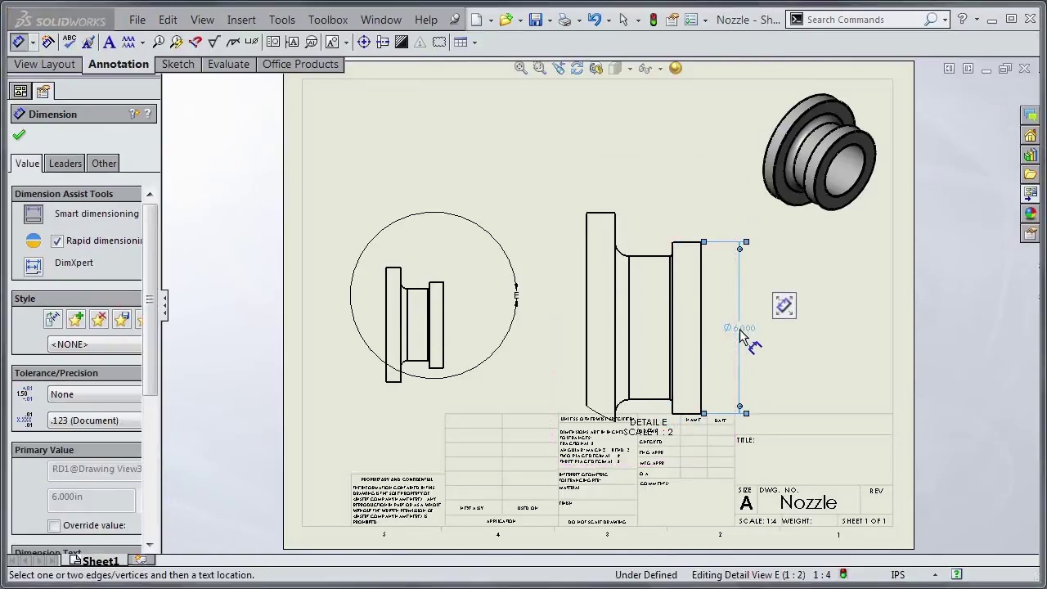
Set Detail E's Ø6.000 dimension to foreshortened display and zoom to fit the sheet
{"action": "mouse_move", "coordinate": [797, 368]}
{"action": "middle_mouse_down"}
{"action": "mouse_move", "coordinate": [629, 272]}
{"action": "mouse_move", "coordinate": [503, 169]}
{"action": "middle_mouse_up"}
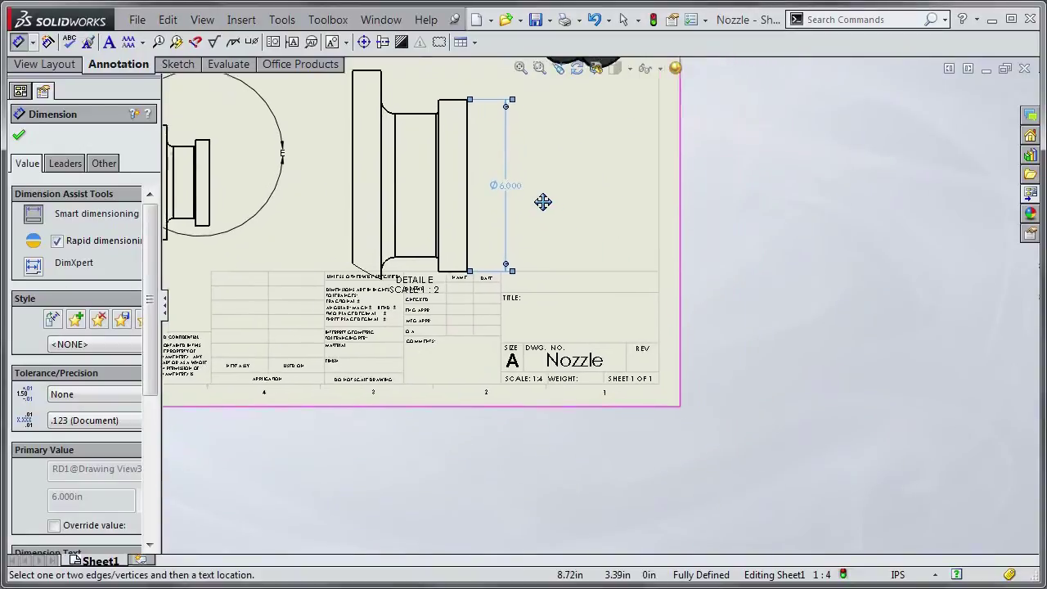
{"action": "right_click", "coordinate": [478, 151]}
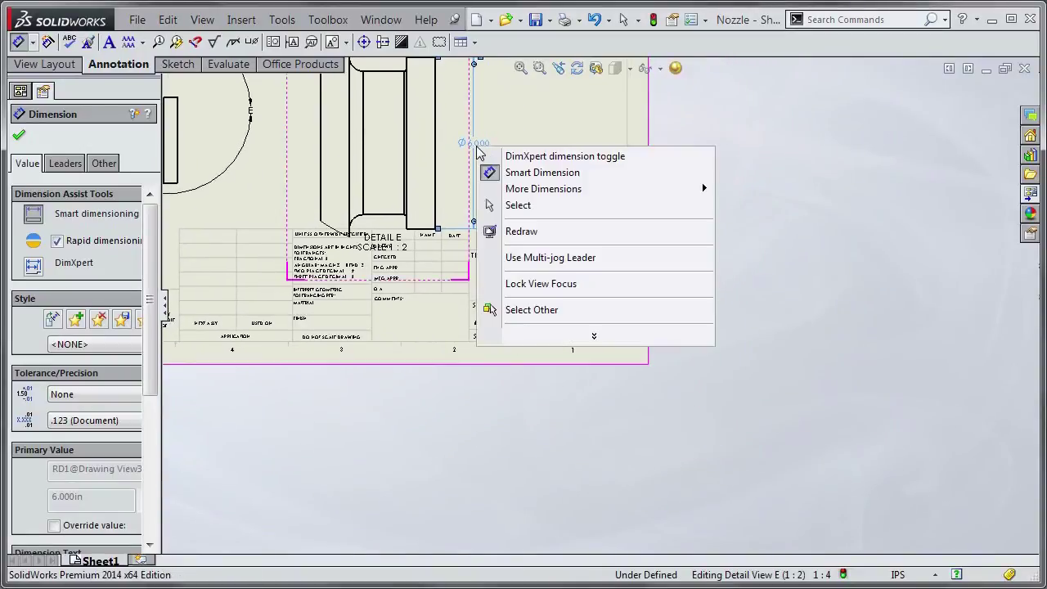
{"action": "left_click", "coordinate": [481, 155]}
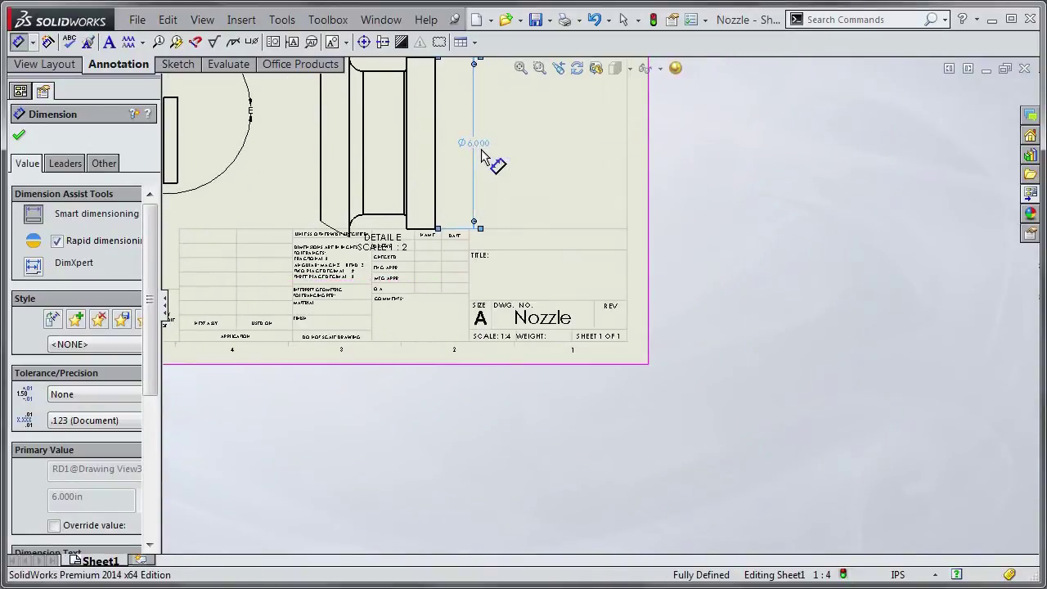
{"action": "right_click", "coordinate": [478, 145]}
{"action": "mouse_move", "coordinate": [540, 289]}
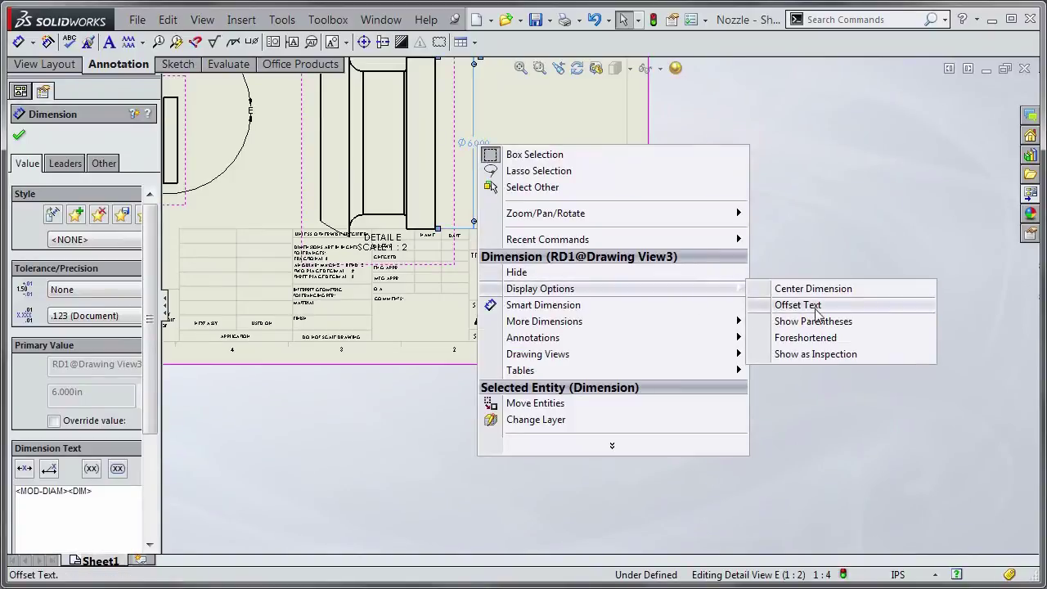
{"action": "left_click", "coordinate": [813, 339]}
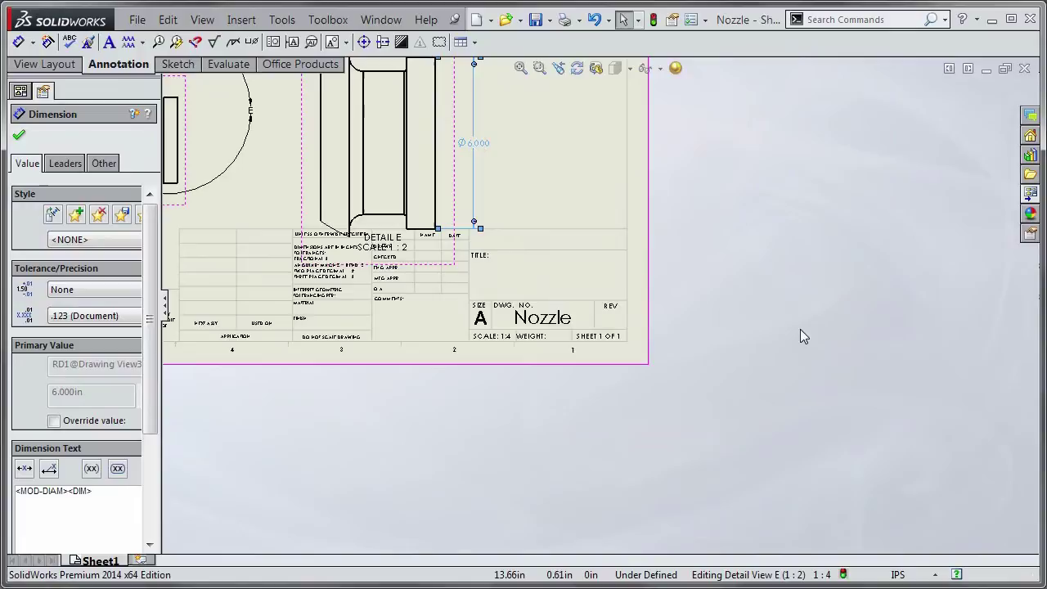
{"action": "key", "text": "f"}
{"action": "key", "text": "Escape"}
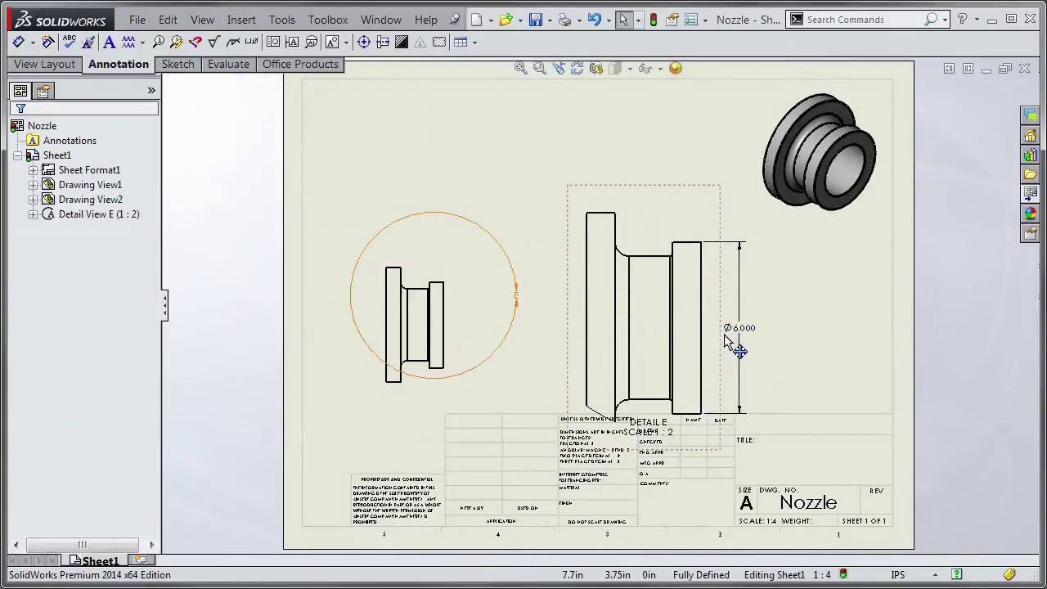
Shrink circle E back to the right flange and move the Ø6.000 dimension beside Detail E
{"action": "left_click_drag", "start_coordinate": [500, 344], "coordinate": [468, 309]}
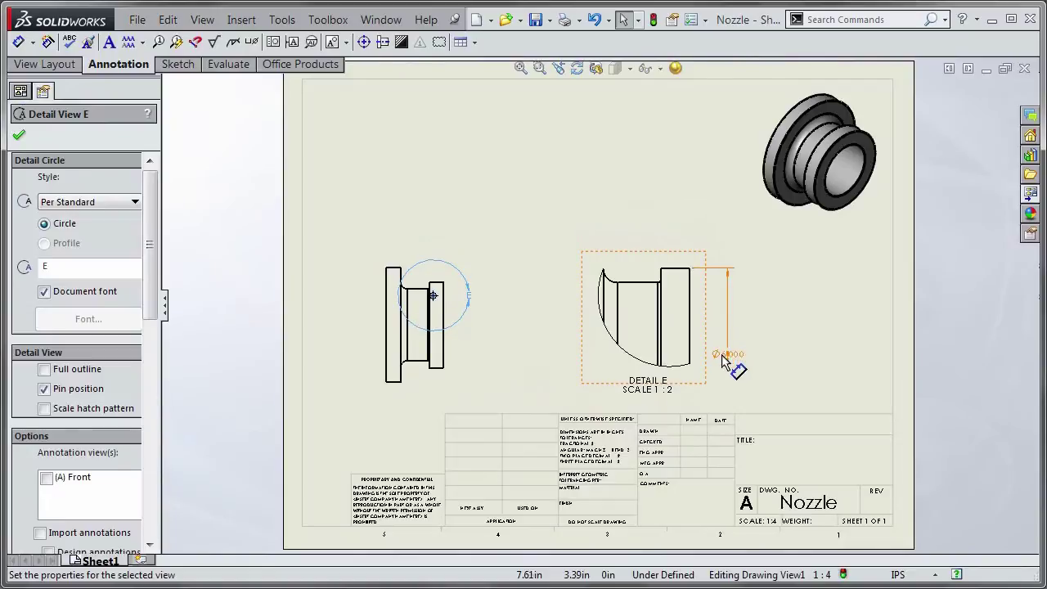
{"action": "left_click_drag", "start_coordinate": [746, 365], "coordinate": [741, 323]}
{"action": "left_click", "coordinate": [811, 344]}
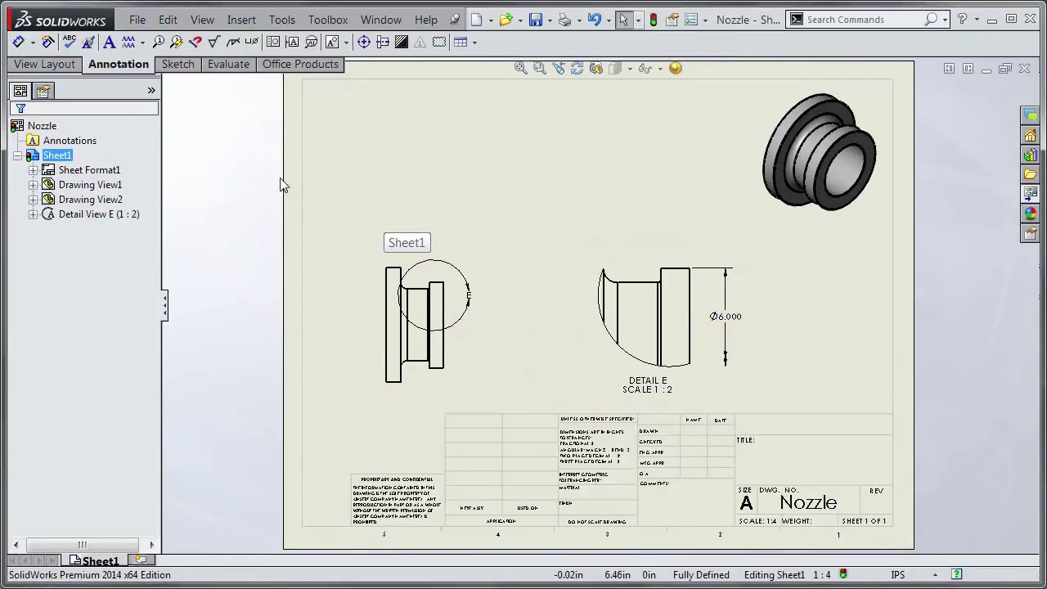
{"action": "left_click", "coordinate": [55, 68]}
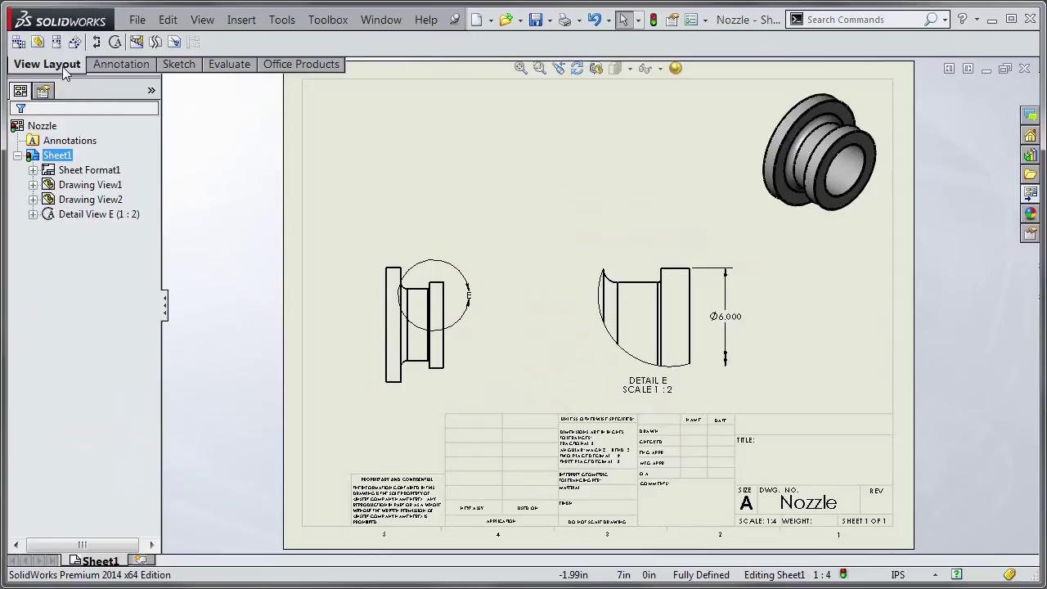
Cut Section View F-F through the front view and place it above the front view
{"action": "left_click", "coordinate": [95, 44]}
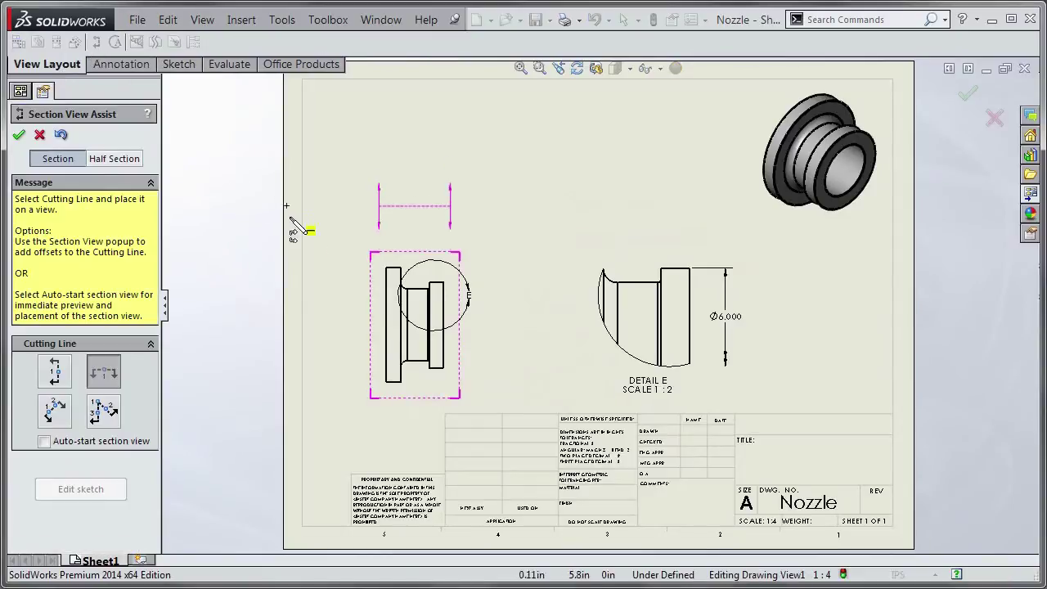
{"action": "left_click", "coordinate": [386, 325]}
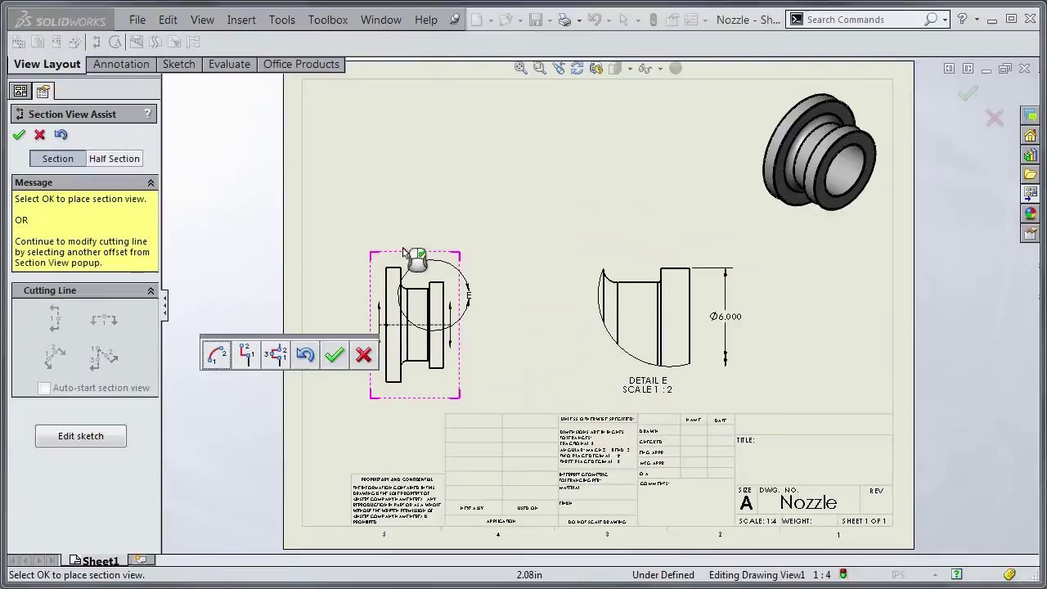
{"action": "left_click", "coordinate": [333, 350]}
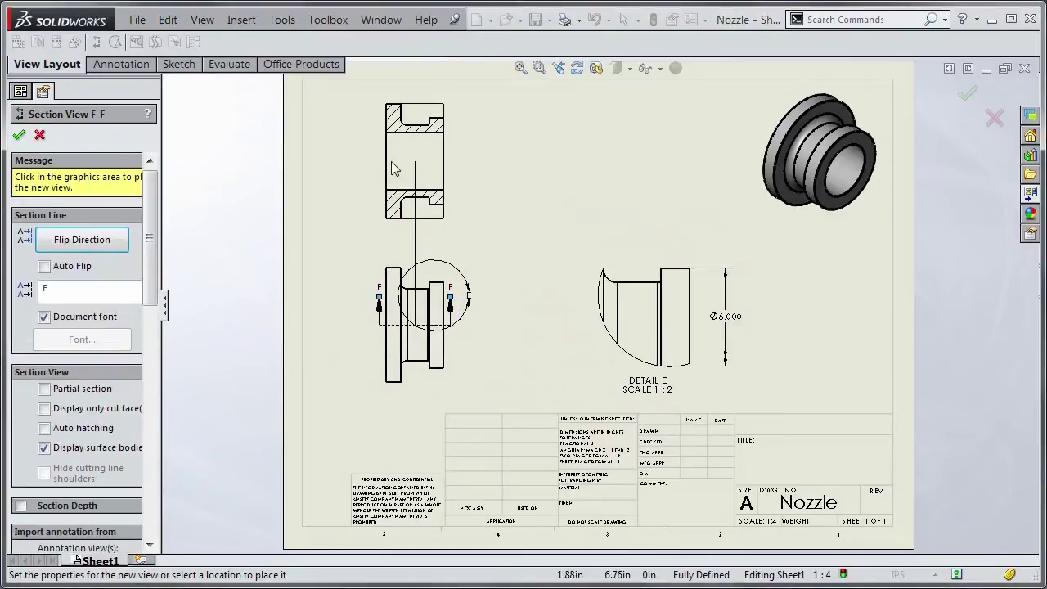
{"action": "left_click", "coordinate": [392, 160]}
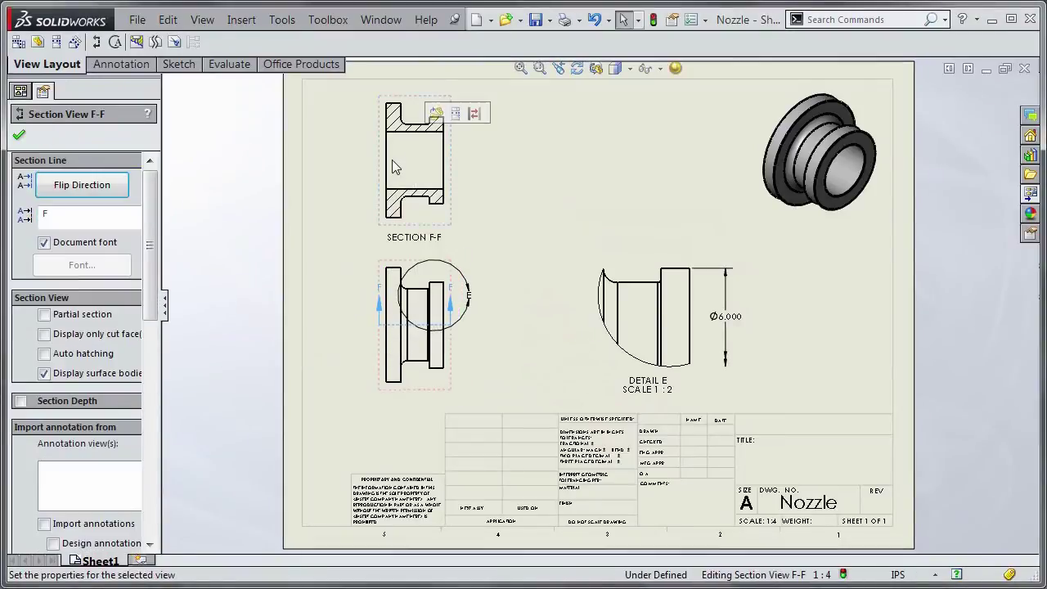
{"action": "left_click", "coordinate": [115, 42]}
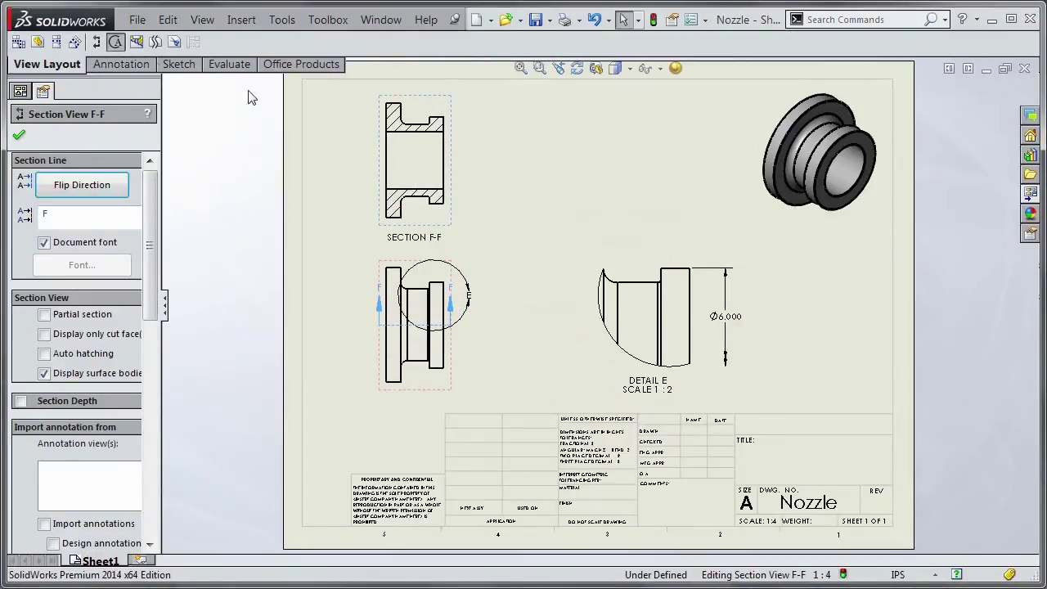
Circle Section F-F, place Detail G at 1:2 to its right, and enlarge circle G over the section
{"action": "left_click", "coordinate": [427, 130]}
{"action": "left_click", "coordinate": [457, 131]}
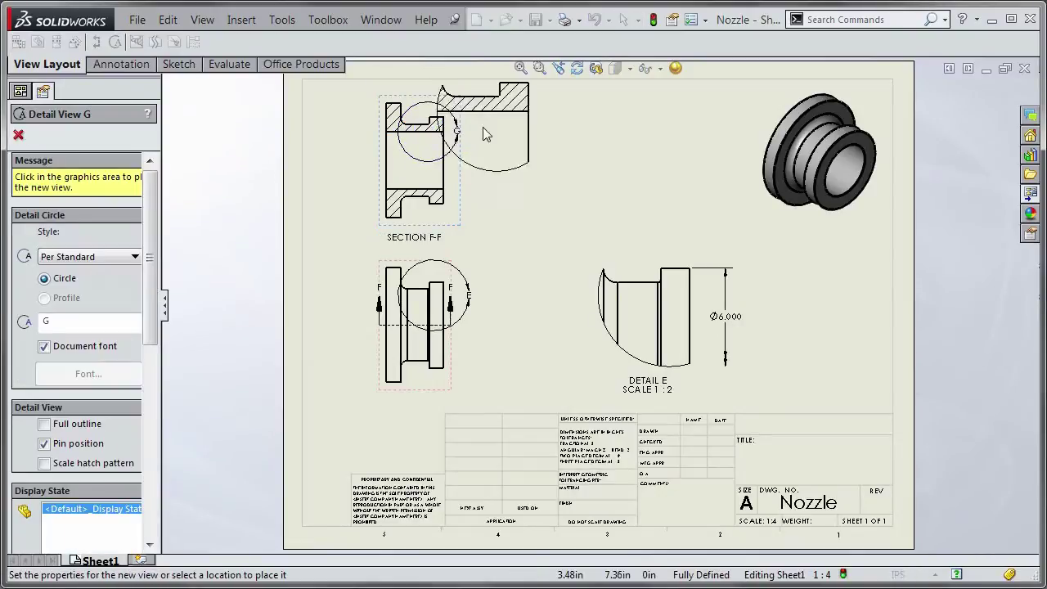
{"action": "left_click", "coordinate": [609, 163]}
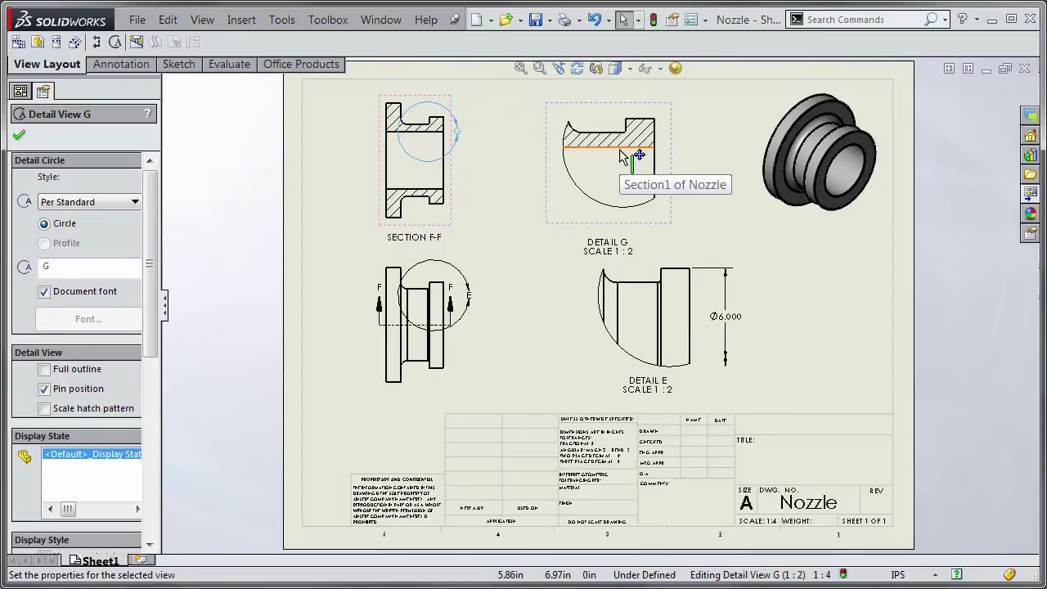
{"action": "left_click_drag", "start_coordinate": [451, 158], "coordinate": [460, 214]}
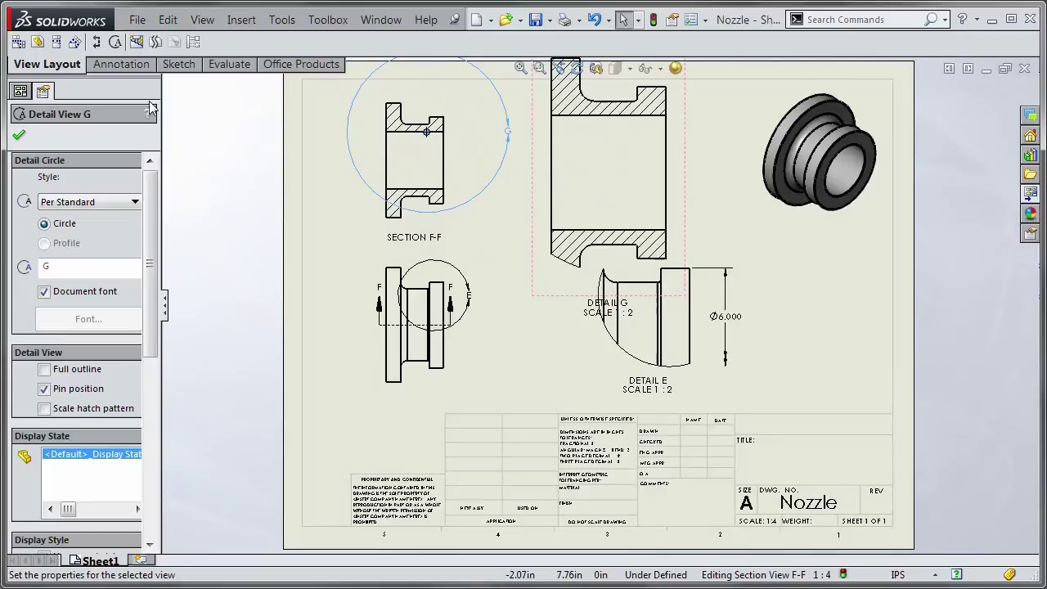
{"action": "scroll", "coordinate": [49, 59], "scroll_direction": "down", "scroll_amount": 1}
{"action": "left_click", "coordinate": [18, 45]}
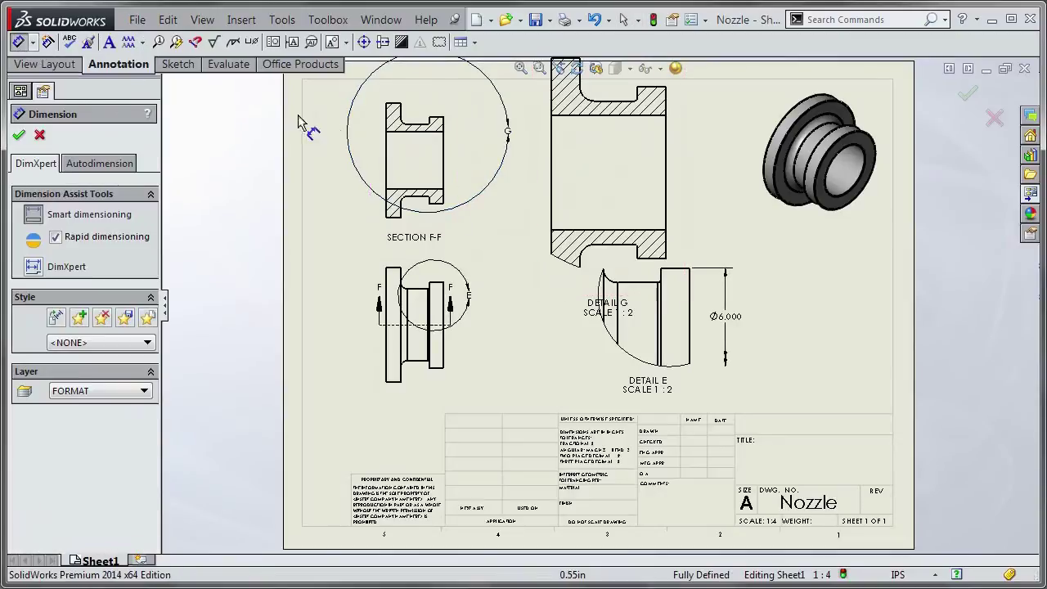
{"action": "left_click", "coordinate": [613, 117]}
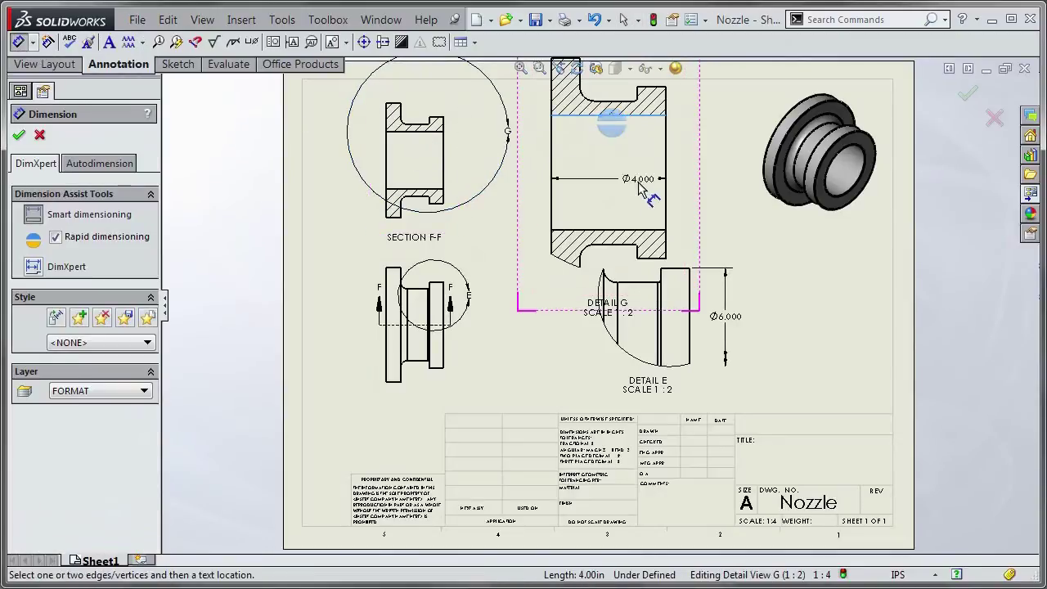
{"action": "left_click", "coordinate": [632, 231]}
{"action": "left_click", "coordinate": [691, 182]}
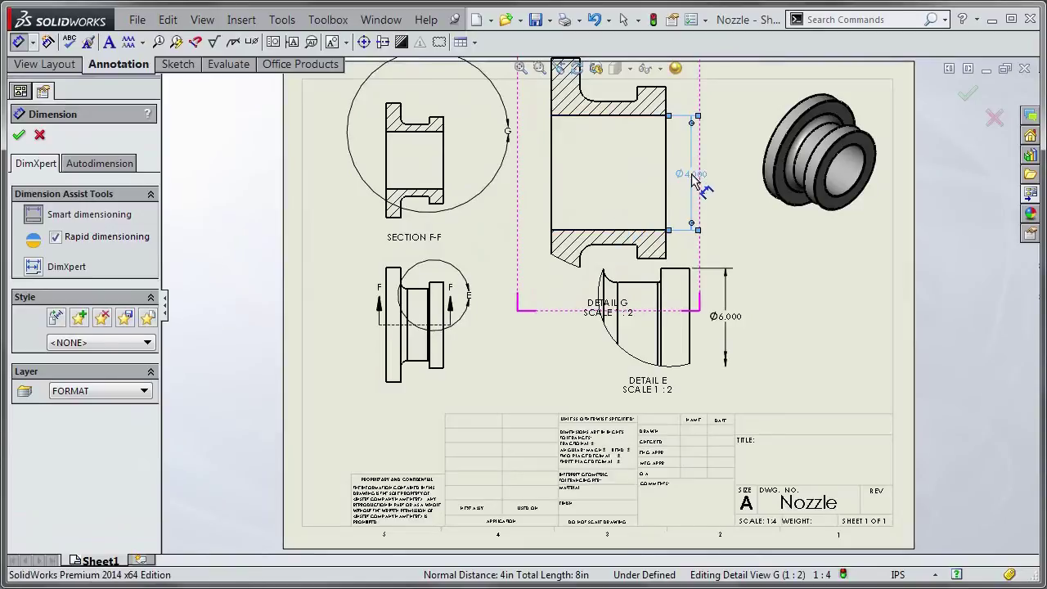
{"action": "key", "text": "Escape"}
{"action": "left_click", "coordinate": [698, 182]}
{"action": "right_click", "coordinate": [698, 180]}
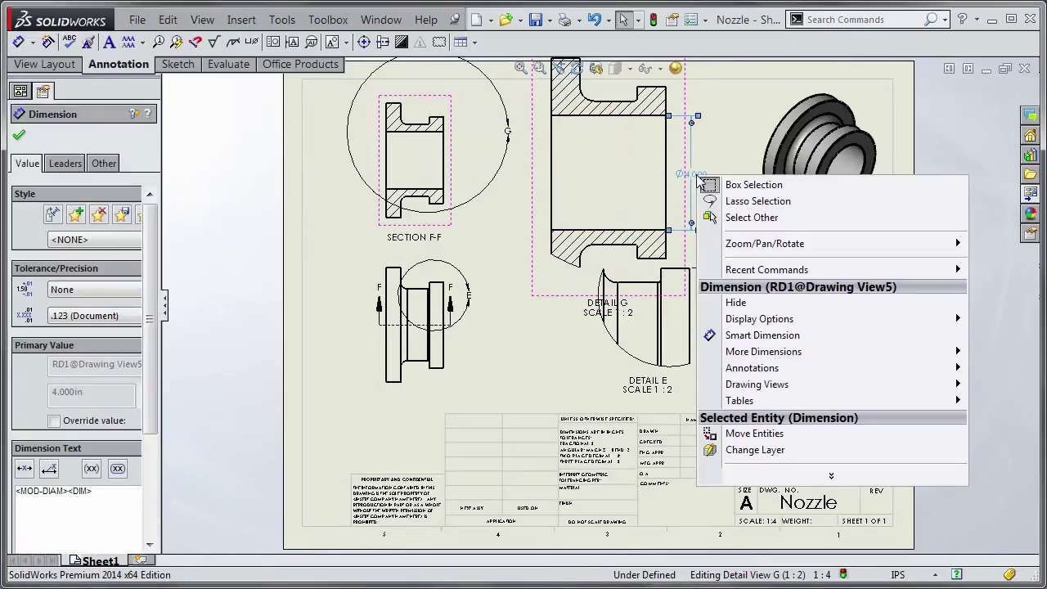
{"action": "key", "text": "Escape"}
{"action": "middle_click_drag", "start_coordinate": [698, 182], "coordinate": [503, 163]}
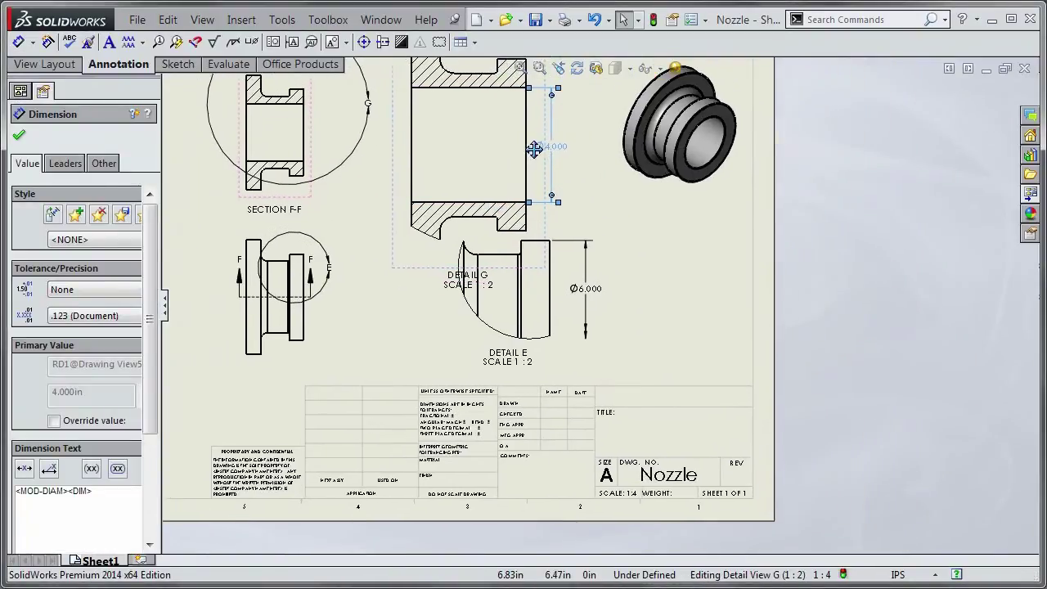
{"action": "right_click", "coordinate": [504, 157]}
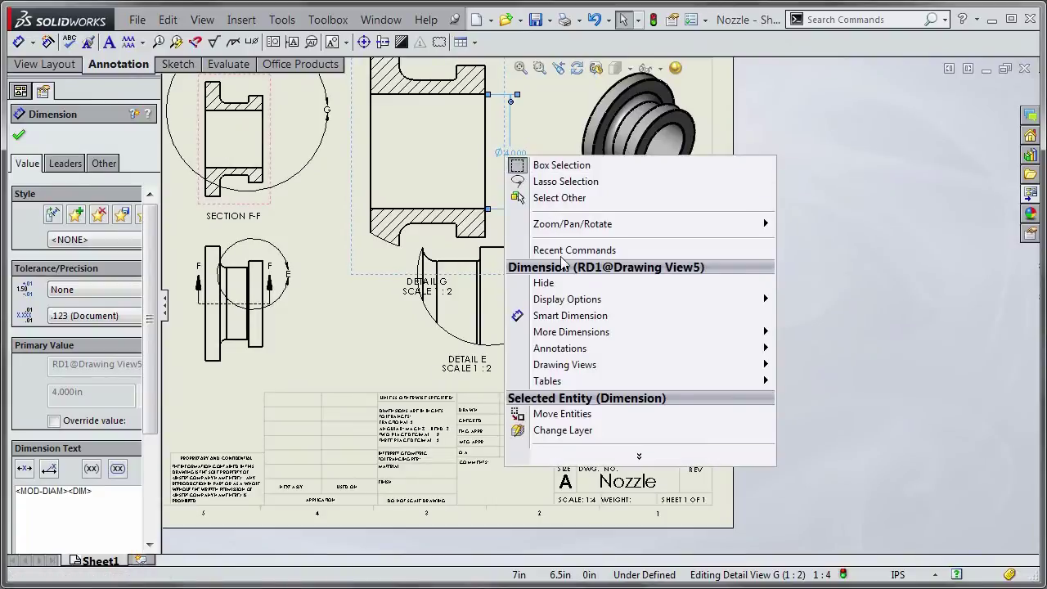
{"action": "mouse_move", "coordinate": [567, 300]}
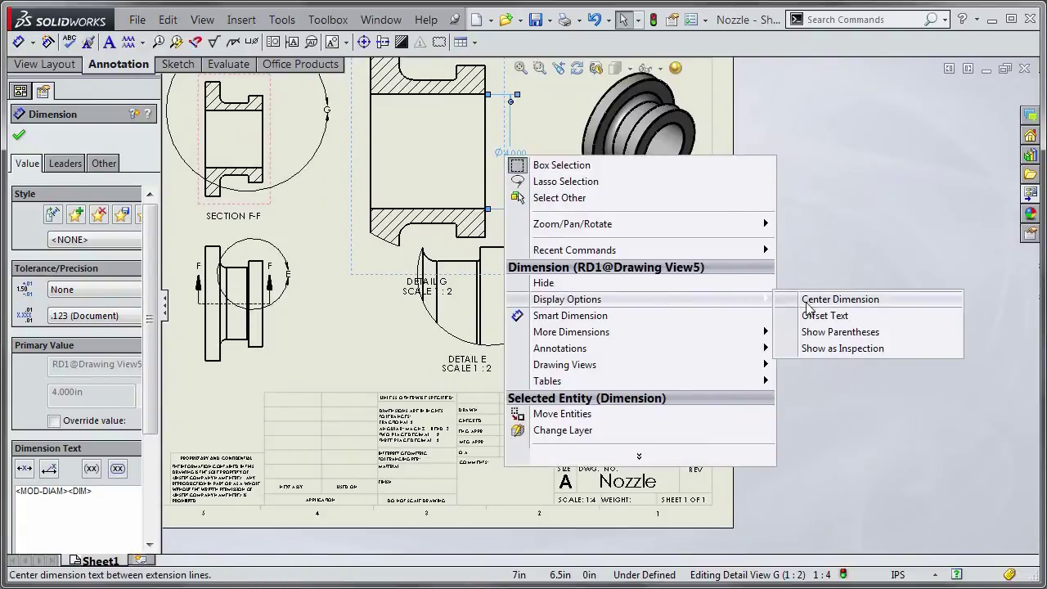
{"action": "left_click", "coordinate": [809, 300]}
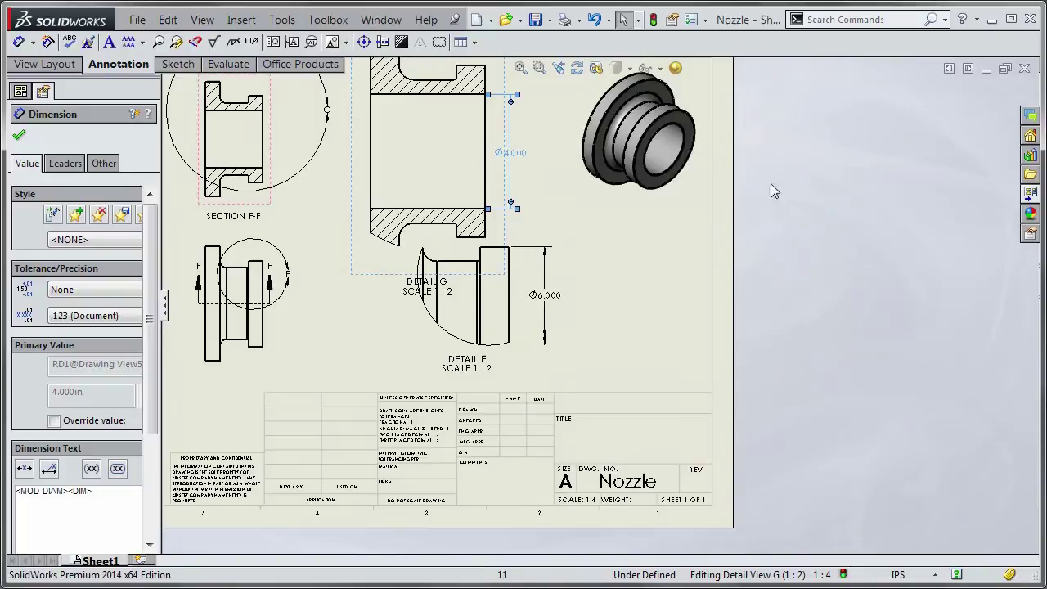
{"action": "key", "text": "f"}
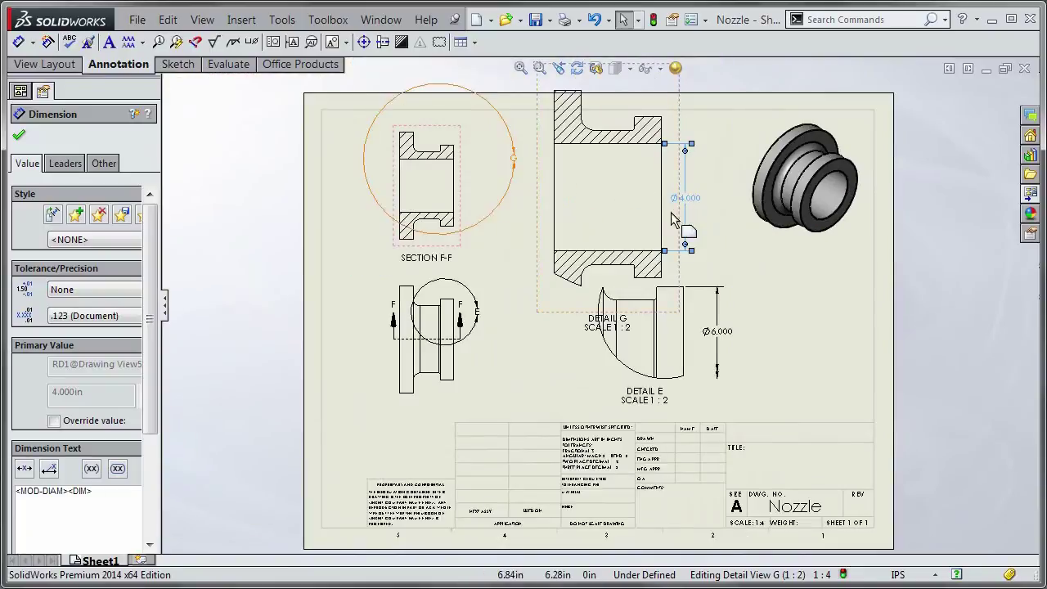
Delete Detail G's Ø4.000 dimension, shrink circle G to the upper wall, and open the Nozzle part
{"action": "key", "text": "Delete"}
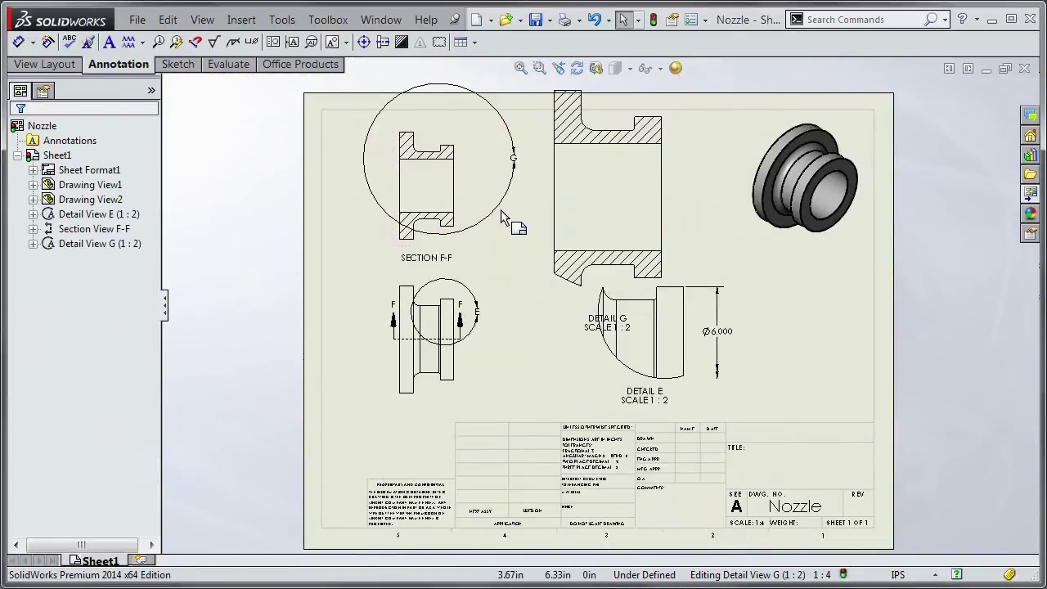
{"action": "left_click_drag", "start_coordinate": [500, 202], "coordinate": [471, 172]}
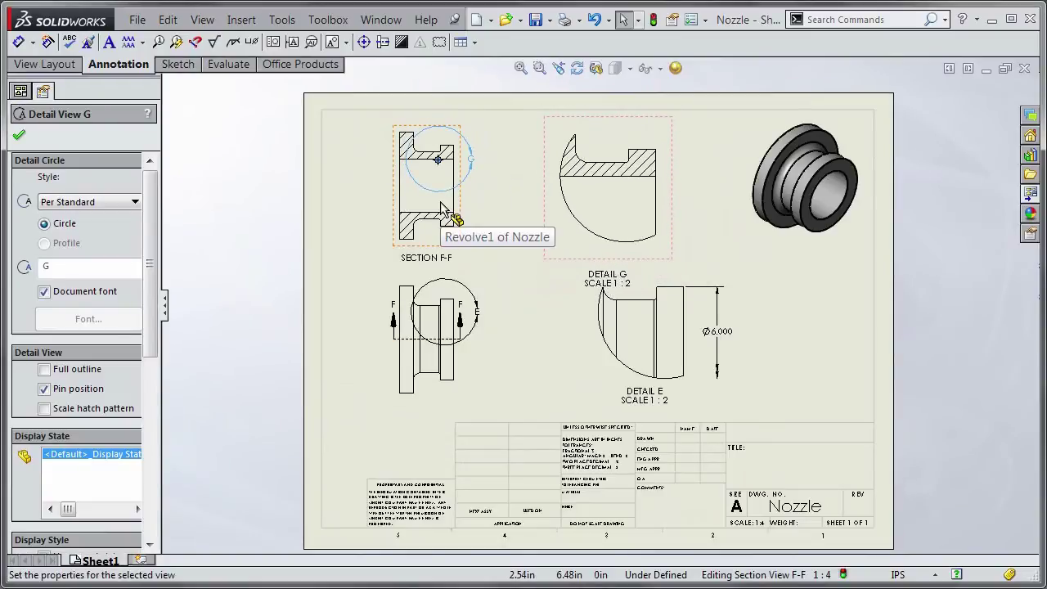
{"action": "right_click", "coordinate": [396, 198]}
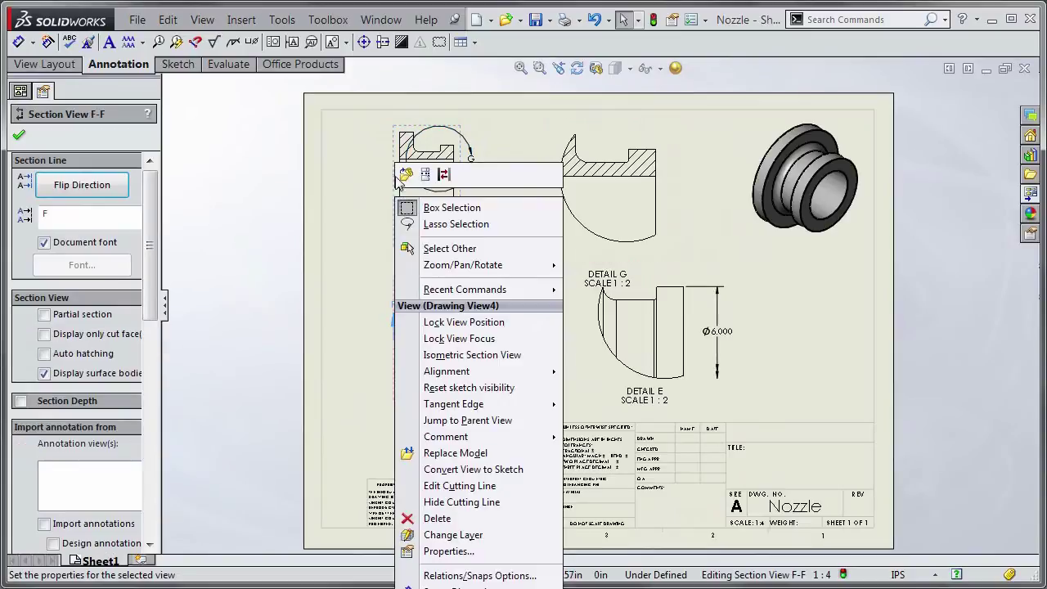
{"action": "left_click", "coordinate": [399, 176]}
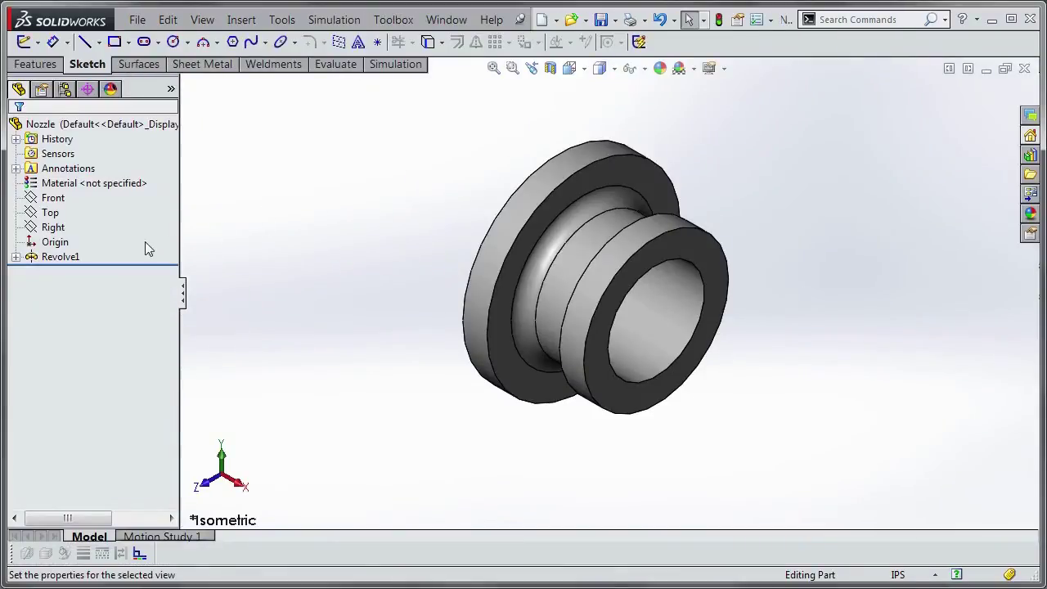
In the Revolve1 sketch, mark the Ø4.00 bore diameter for drawing import and rebuild
{"action": "right_click", "coordinate": [72, 257]}
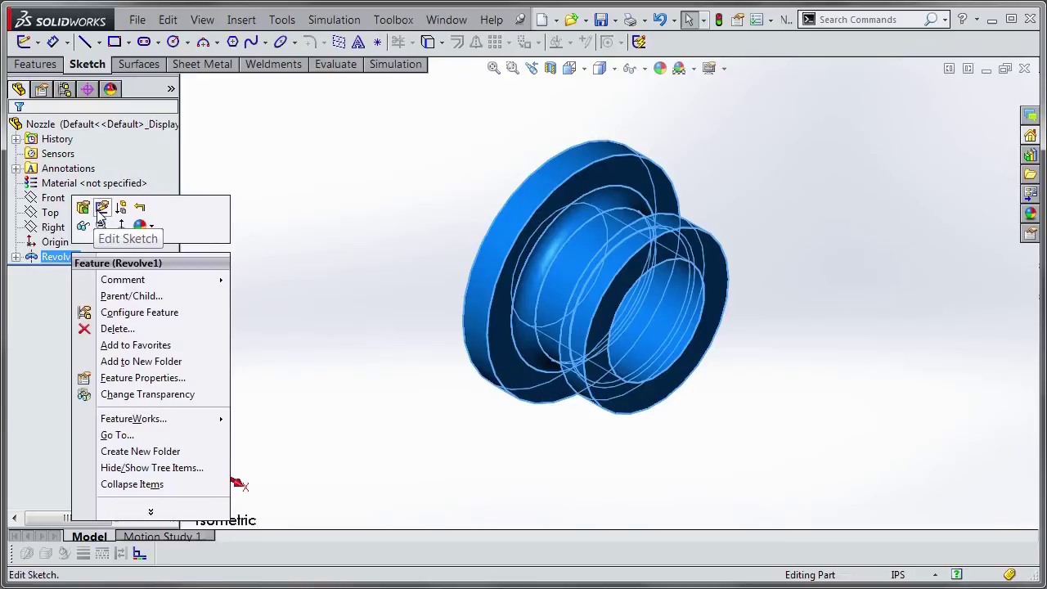
{"action": "left_click", "coordinate": [99, 210]}
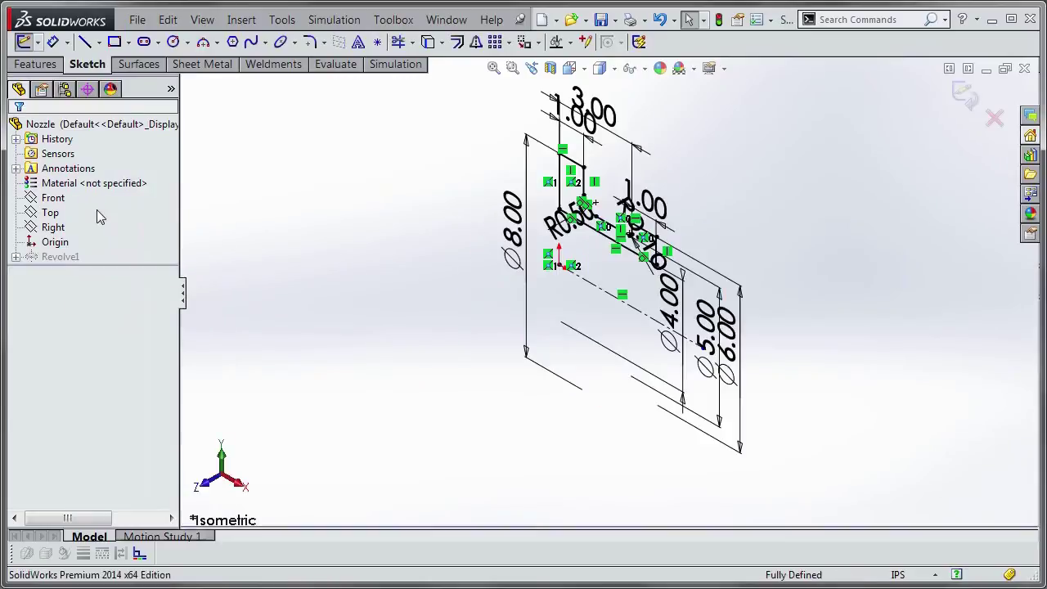
{"action": "double_click", "coordinate": [669, 307]}
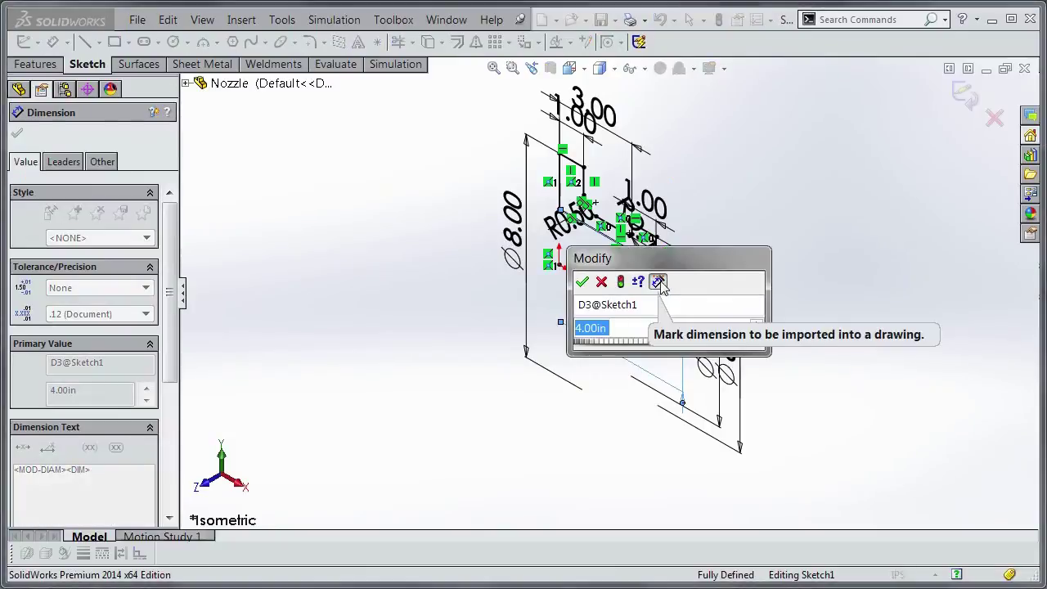
{"action": "left_click", "coordinate": [582, 282]}
{"action": "left_click", "coordinate": [966, 96]}
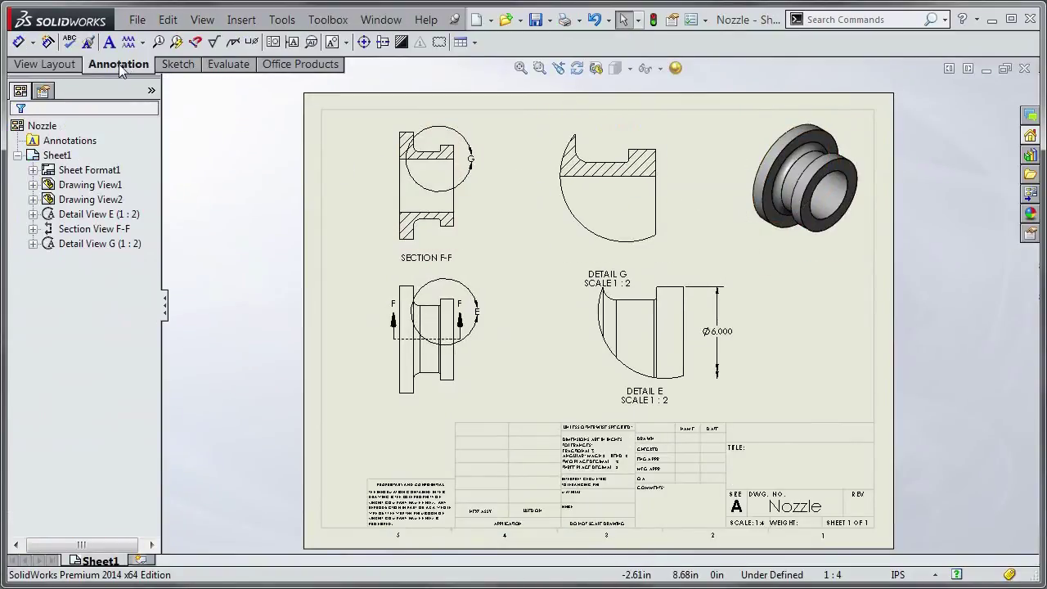
Import Revolve1's model dimensions into Section F-F only, with Import into all views unchecked
{"action": "left_click", "coordinate": [49, 45]}
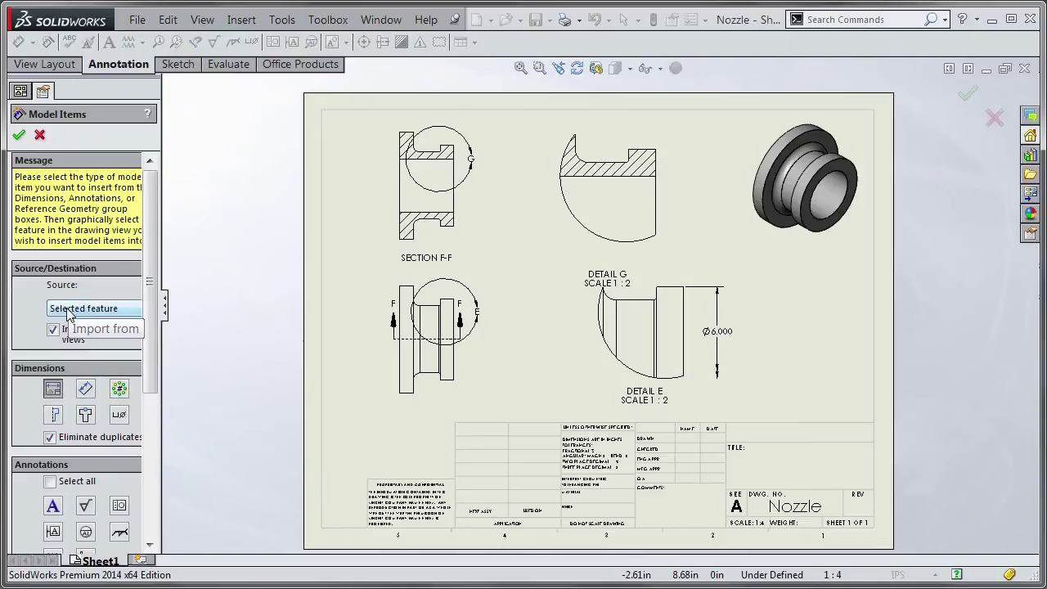
{"action": "left_click", "coordinate": [53, 329]}
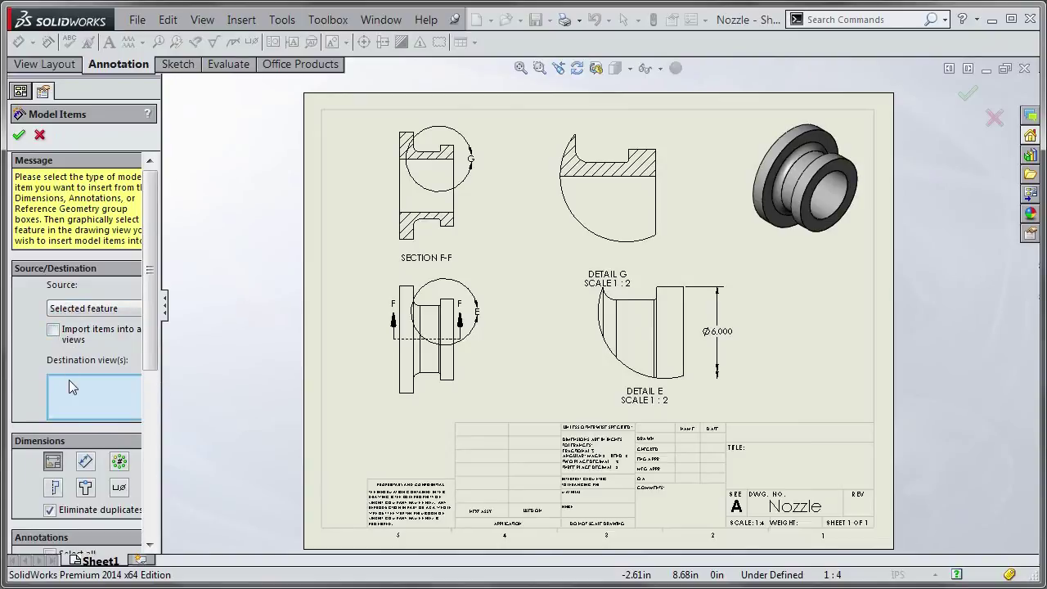
{"action": "left_click", "coordinate": [394, 197]}
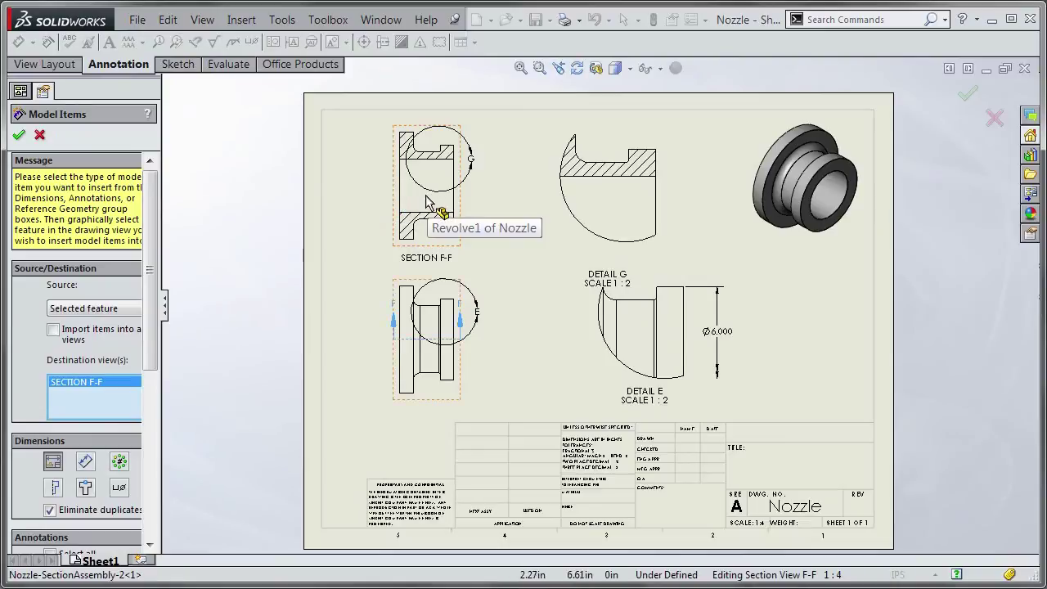
{"action": "left_click", "coordinate": [424, 199]}
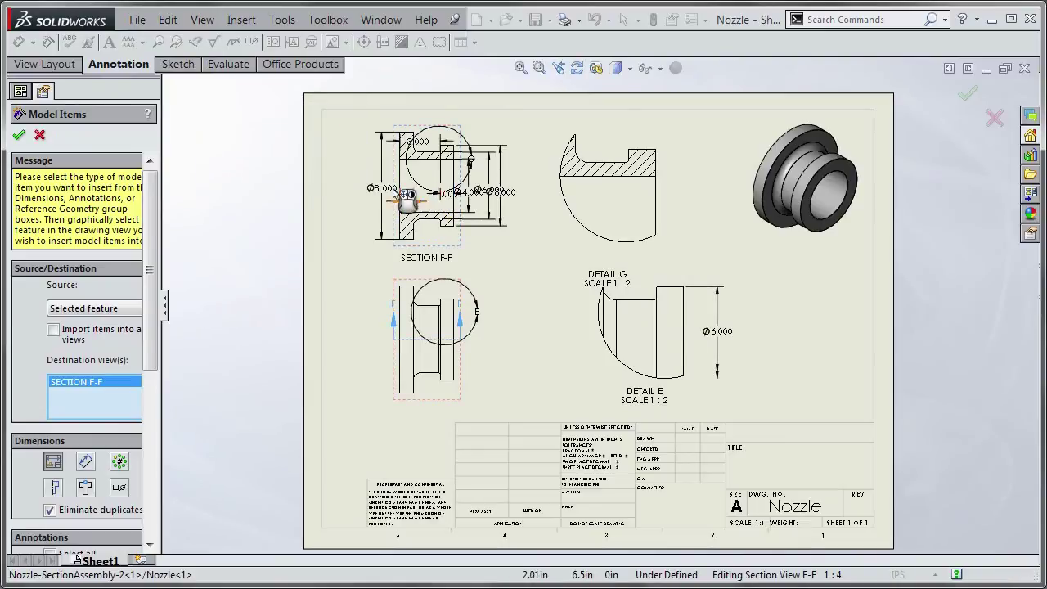
{"action": "left_click", "coordinate": [18, 136]}
Delete the Ø5.000, Ø6.000, 1.000, Ø8.000 and 3.000 dimensions from Section F-F, keeping Ø4.000
{"action": "scroll", "coordinate": [491, 225], "scroll_direction": "down", "scroll_amount": 3}
{"action": "scroll", "coordinate": [505, 219], "scroll_direction": "down", "scroll_amount": 1}
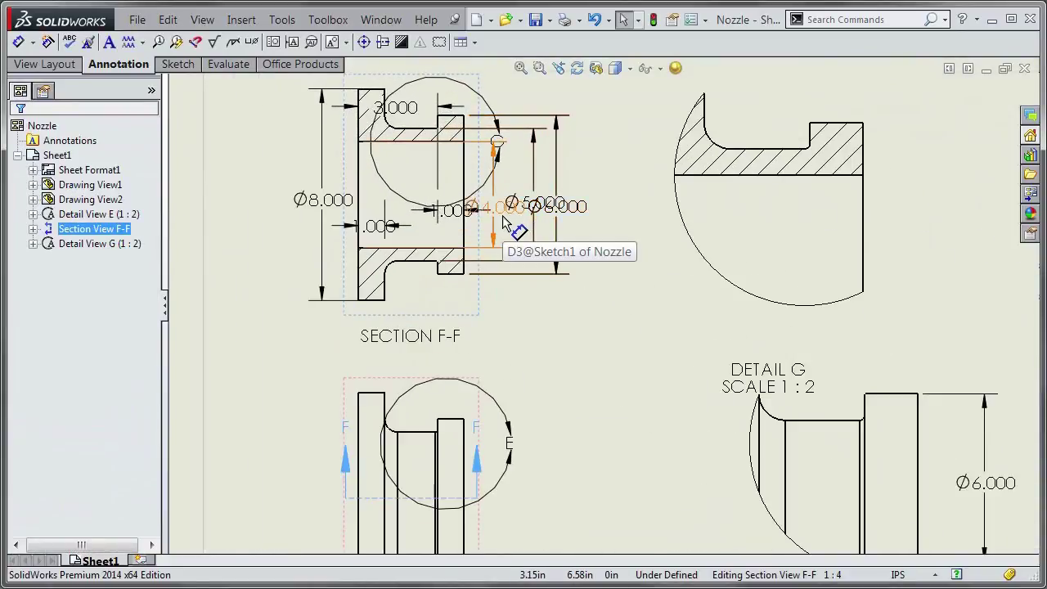
{"action": "left_click_drag", "start_coordinate": [609, 168], "coordinate": [558, 225]}
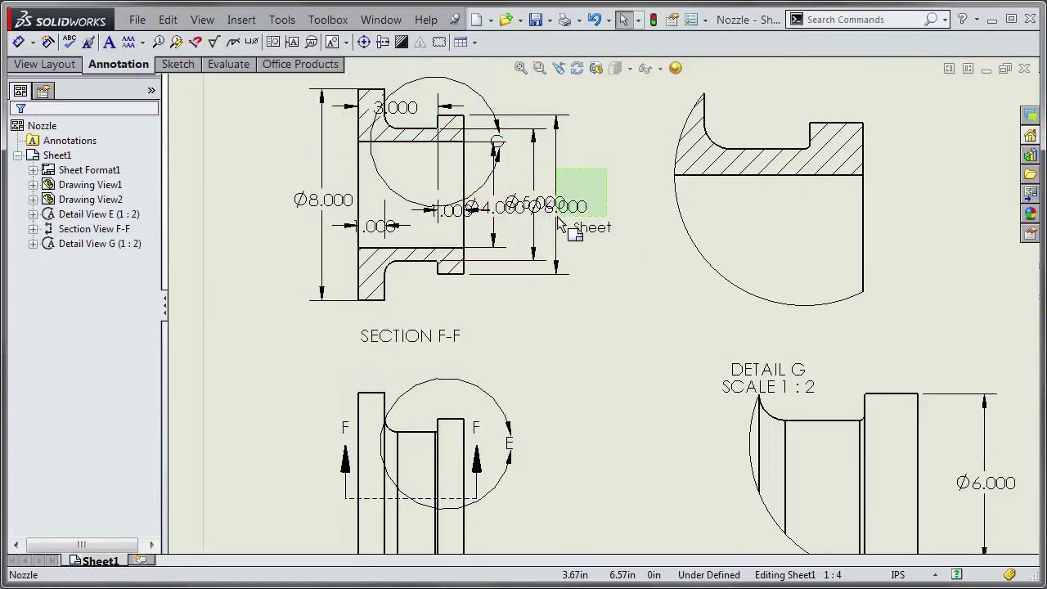
{"action": "key", "text": "Delete"}
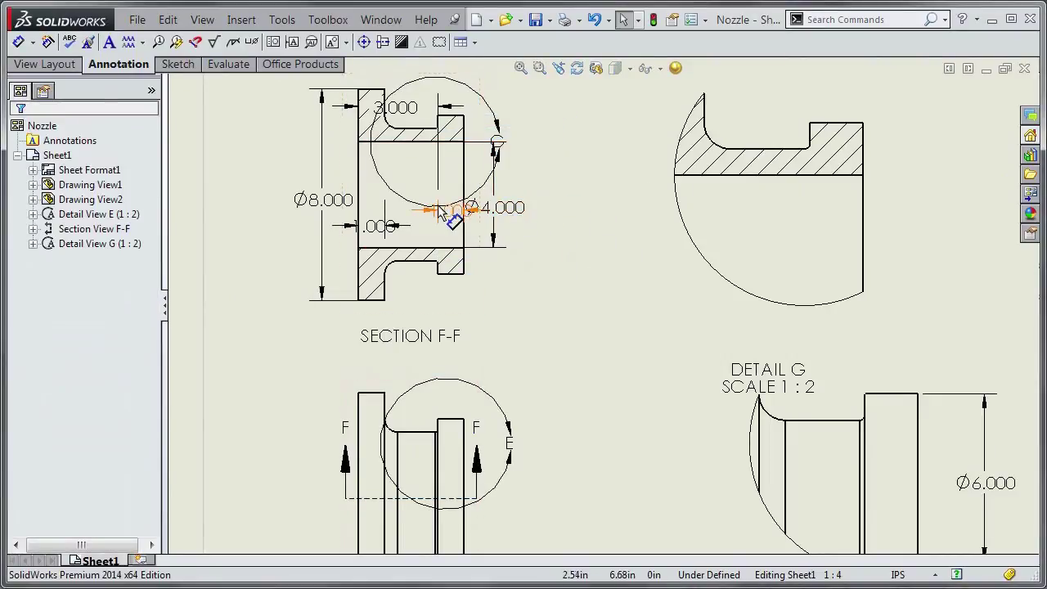
{"action": "left_click", "coordinate": [373, 235]}
{"action": "key", "text": "Delete"}
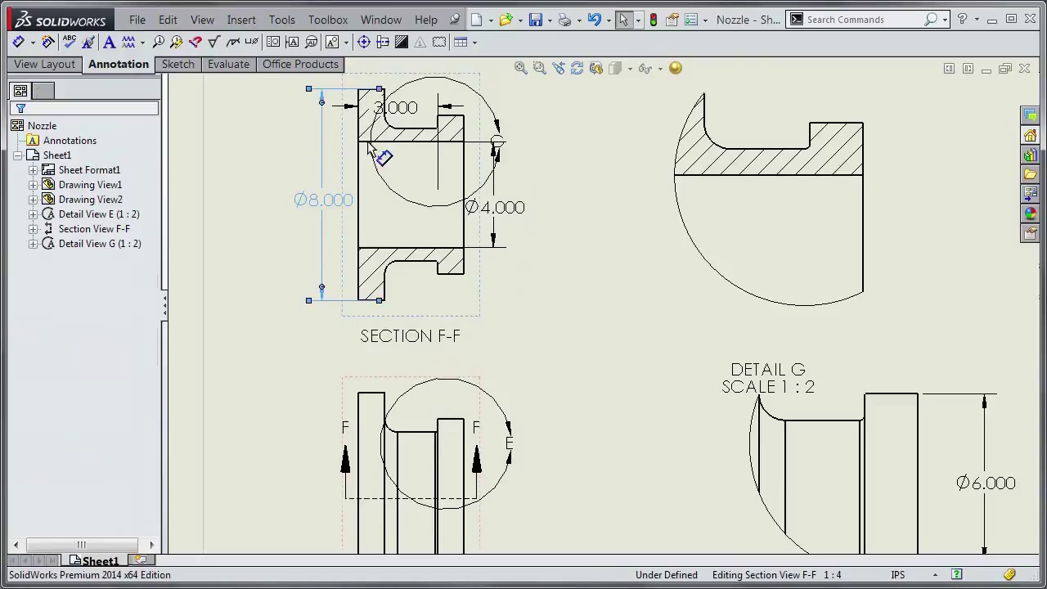
{"action": "key", "text": "Delete"}
{"action": "left_click", "coordinate": [404, 119]}
{"action": "key", "text": "Delete"}
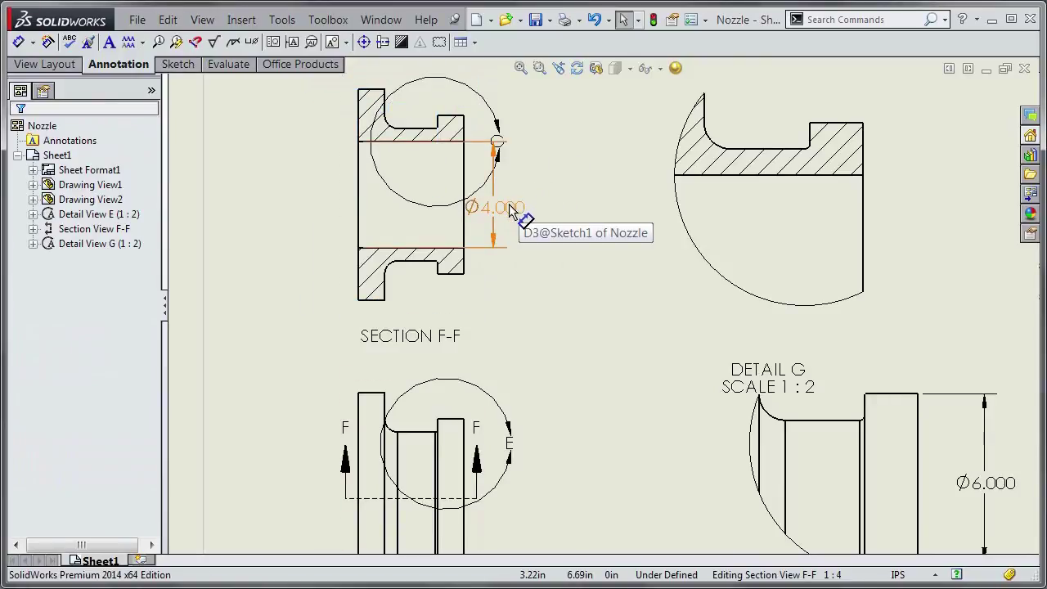
{"action": "scroll", "coordinate": [572, 223], "scroll_direction": "up", "scroll_amount": 1}
{"action": "scroll", "coordinate": [576, 225], "scroll_direction": "up", "scroll_amount": 1}
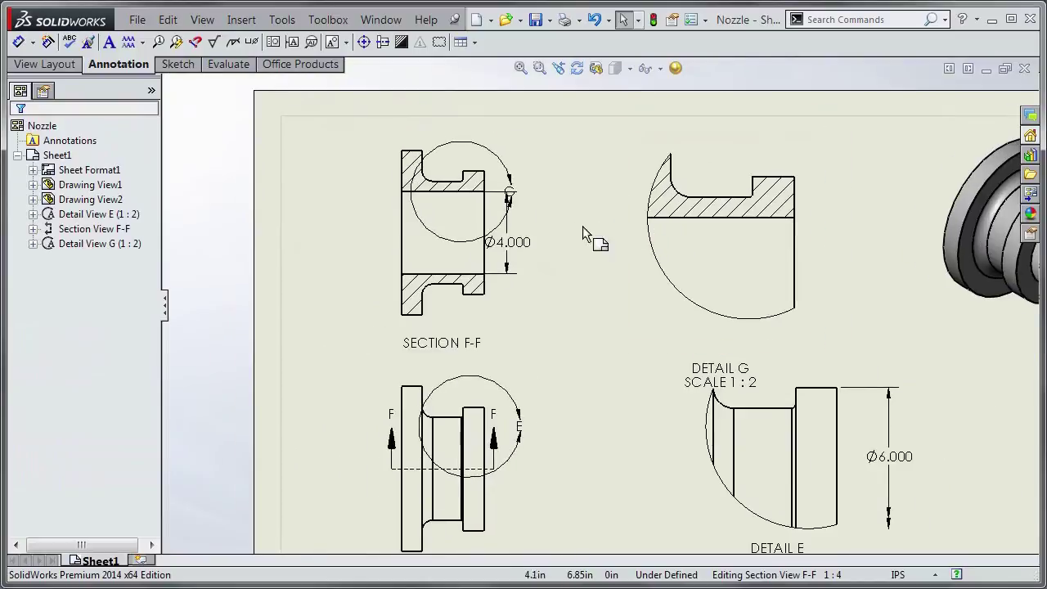
Enlarge detail circle G around the bore and move the Ø4.000 dimension from Section F-F into it
{"action": "left_click_drag", "start_coordinate": [479, 240], "coordinate": [473, 306]}
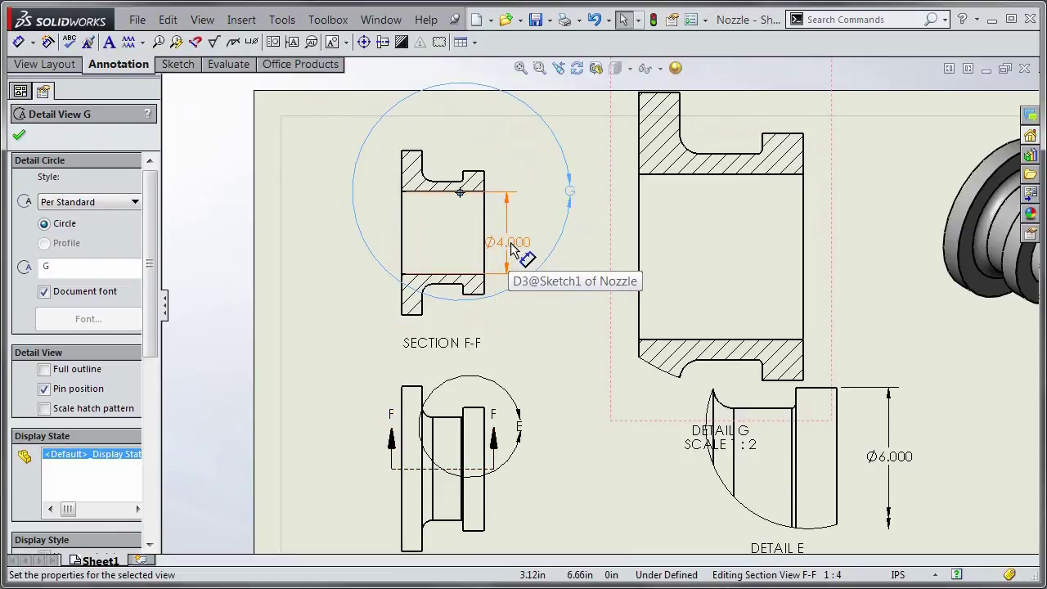
{"action": "left_click", "coordinate": [511, 249]}
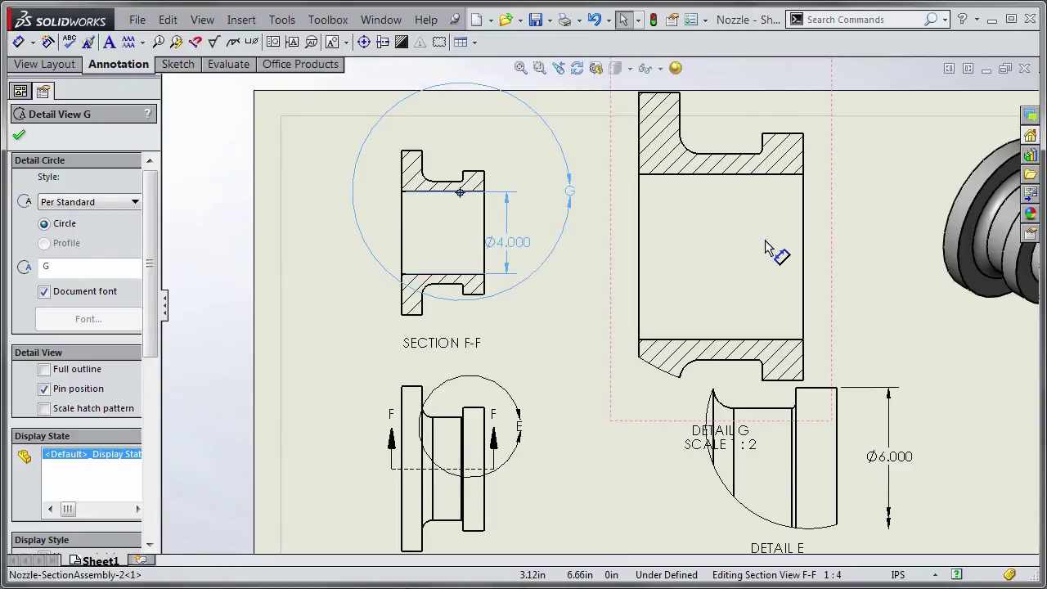
{"action": "left_click_drag", "start_coordinate": [769, 250], "coordinate": [853, 255], "text": "shift"}
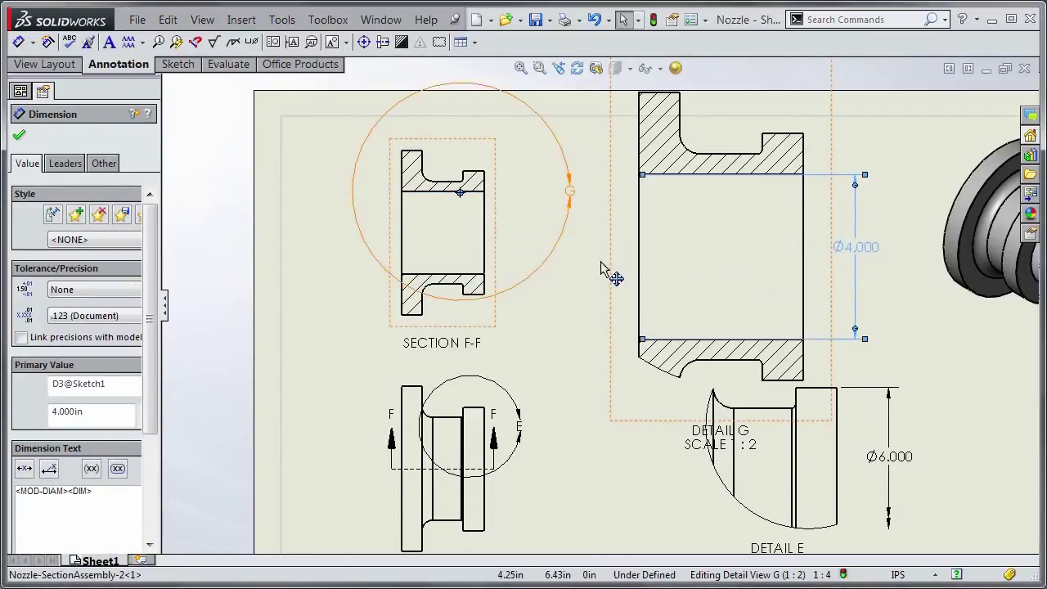
Shrink detail circle G back to the upper wall and position the foreshortened Ø4.000 beside it
{"action": "left_click_drag", "start_coordinate": [537, 270], "coordinate": [498, 228]}
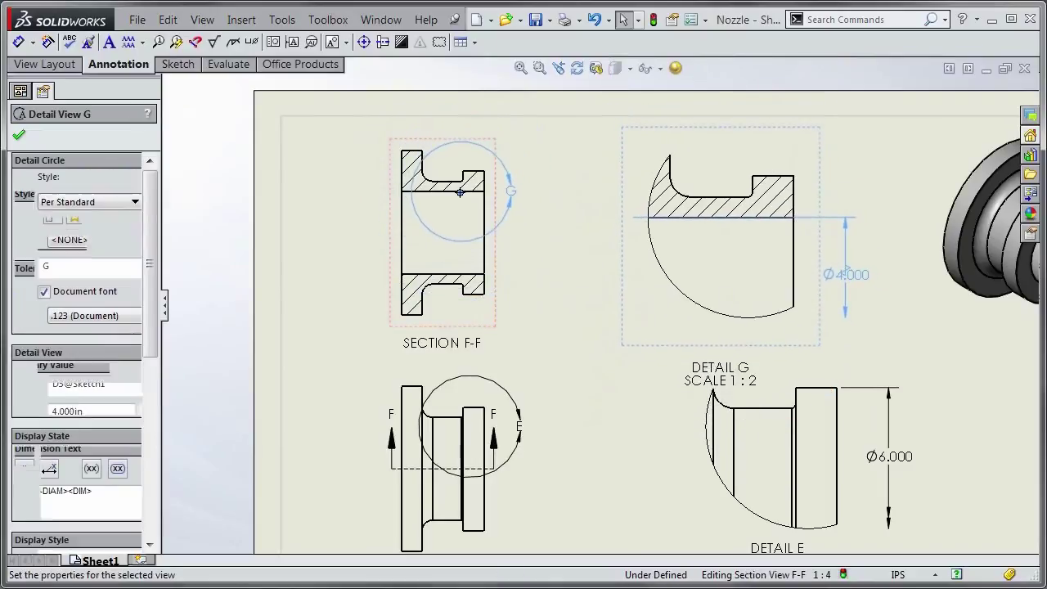
{"action": "left_click_drag", "start_coordinate": [857, 279], "coordinate": [839, 247]}
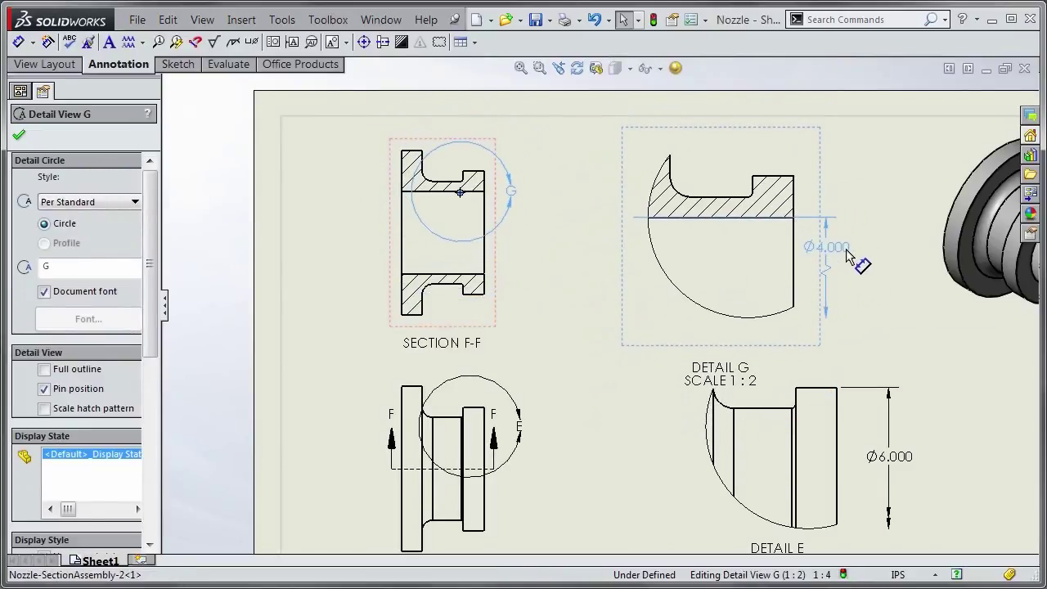
{"action": "left_click", "coordinate": [883, 300]}
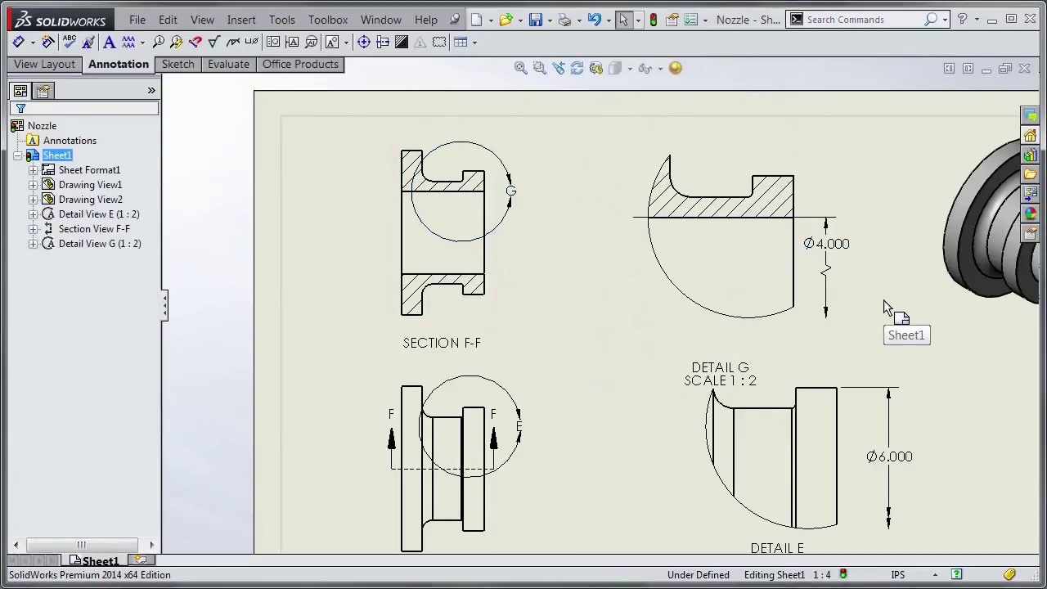